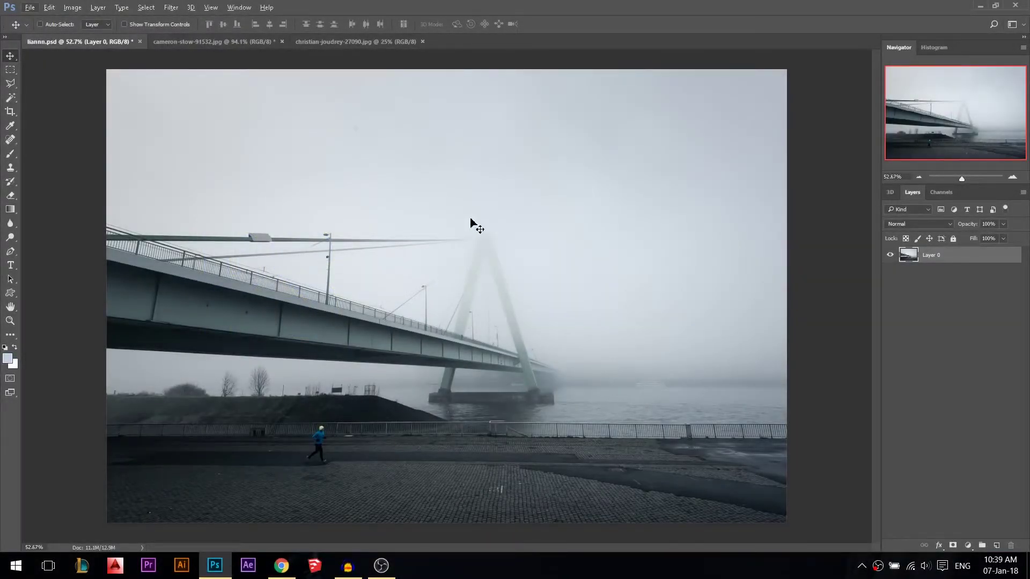
pyautogui.scroll(-1, 449, 322)
pyautogui.scroll(2, 446, 391)
pyautogui.scroll(-1, 386, 287)
pyautogui.moveTo(629, 334); pyautogui.dragTo(535, 287)
pyautogui.hotkey('ctrl', 'z')
pyautogui.rightClick(1003, 258)
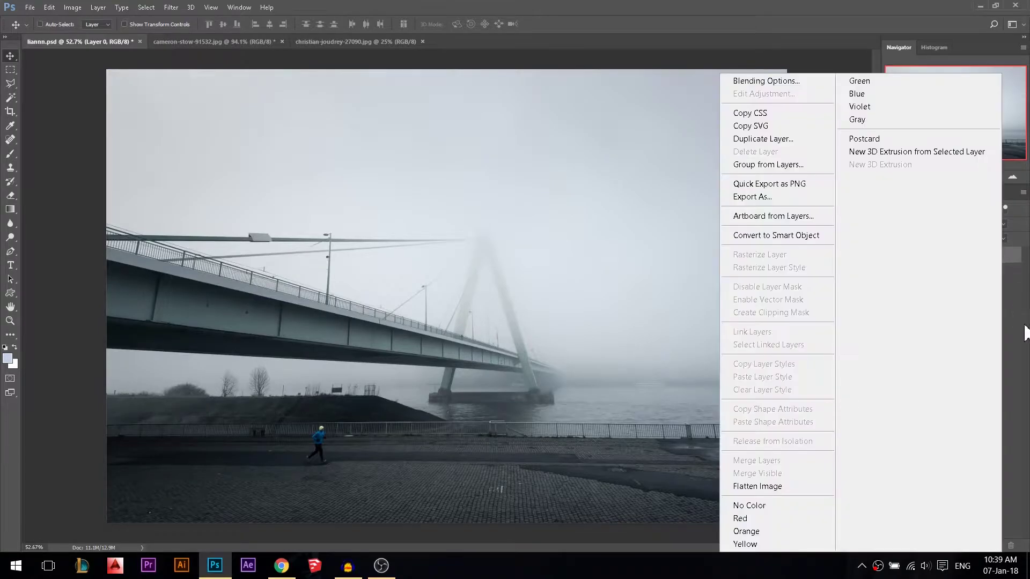
pyautogui.click(1025, 326)
pyautogui.click(953, 239)
pyautogui.click(1010, 256)
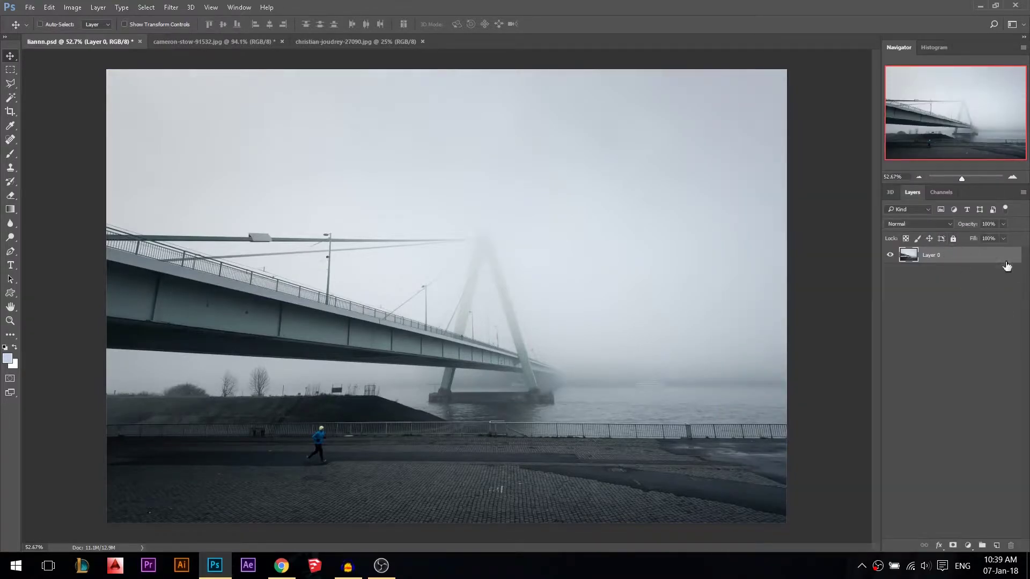
pyautogui.scroll(-3, 622, 324)
pyautogui.scroll(2, 623, 325)
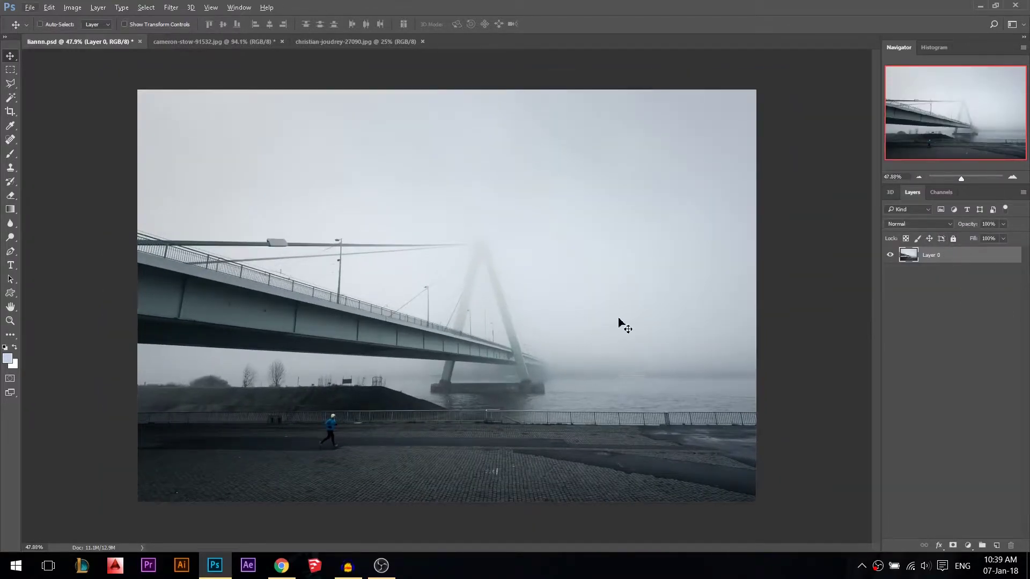
# - Duplicate Layer 0 and rotate the copy by 90° with Free Transform
pyautogui.hotkey('ctrl', 'j')
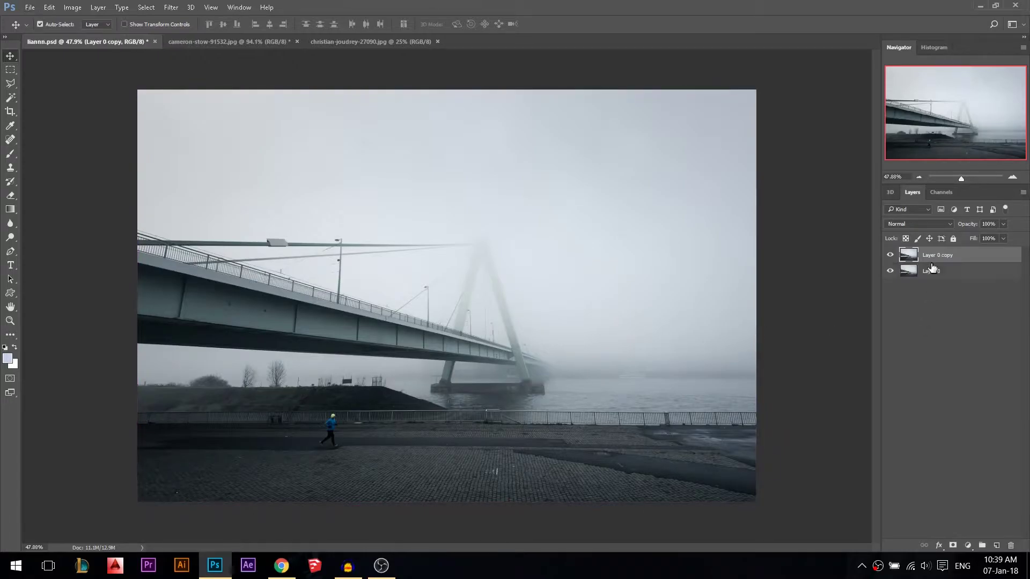
pyautogui.scroll(-1, 681, 267)
pyautogui.press('ctrl')
pyautogui.hotkey('ctrl', 't')
pyautogui.moveTo(740, 186); pyautogui.dragTo(506, 468)
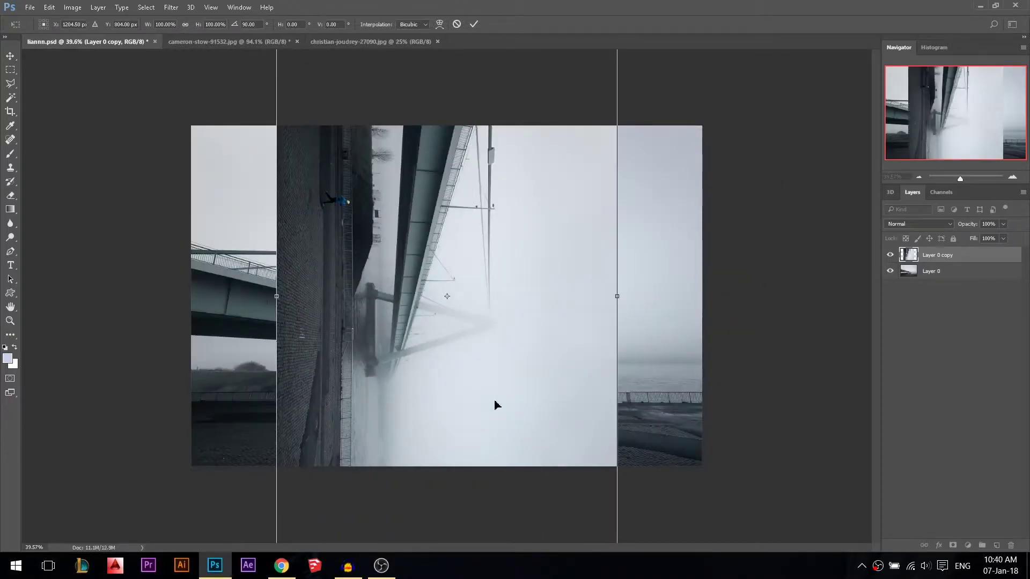
# - Flip the rotated copy horizontally, align it with the canvas's bottom-right corner and apply the transform
pyautogui.rightClick(462, 311)
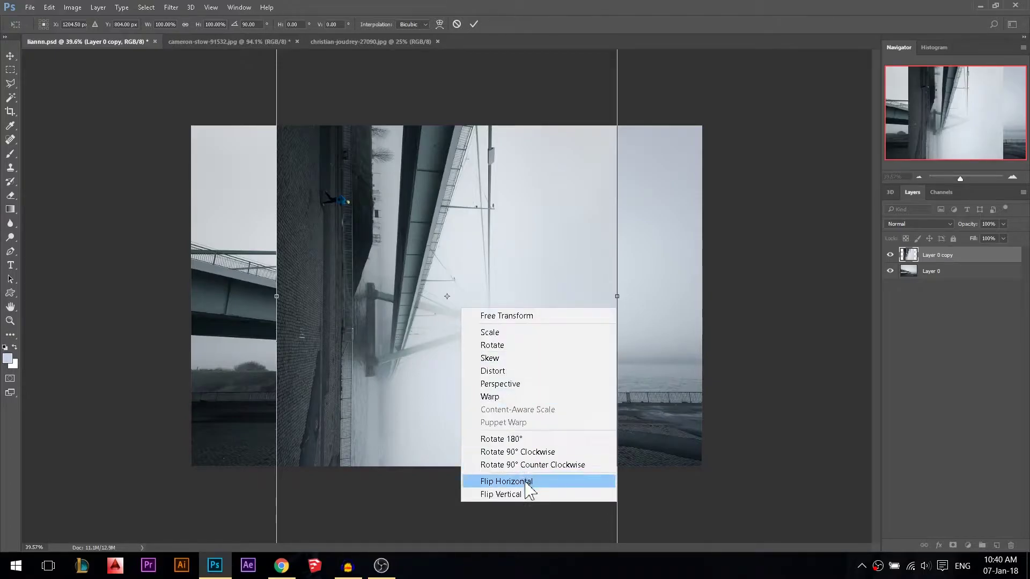
pyautogui.click(525, 486)
pyautogui.moveTo(519, 401); pyautogui.dragTo(603, 315)
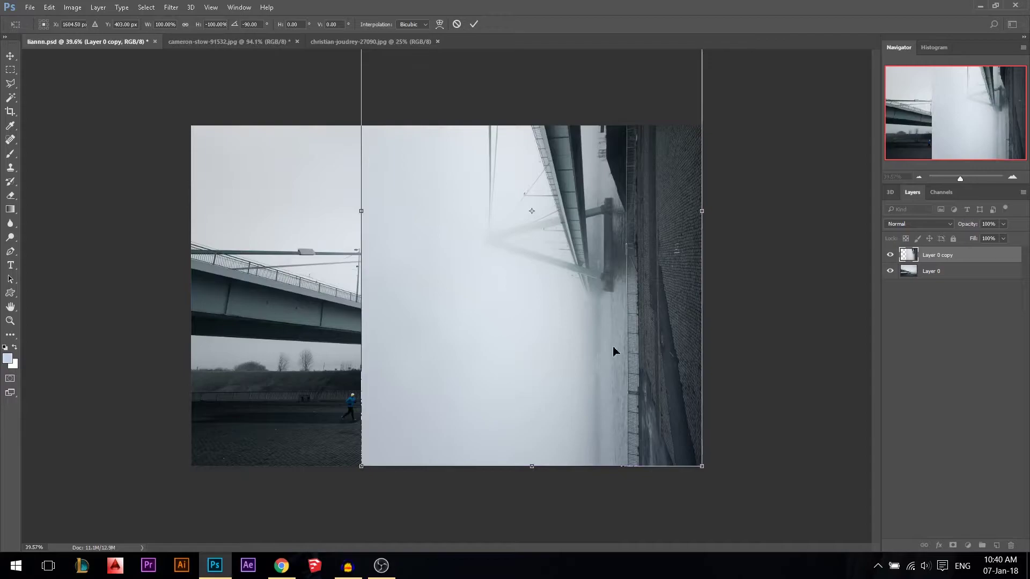
pyautogui.press('Return')
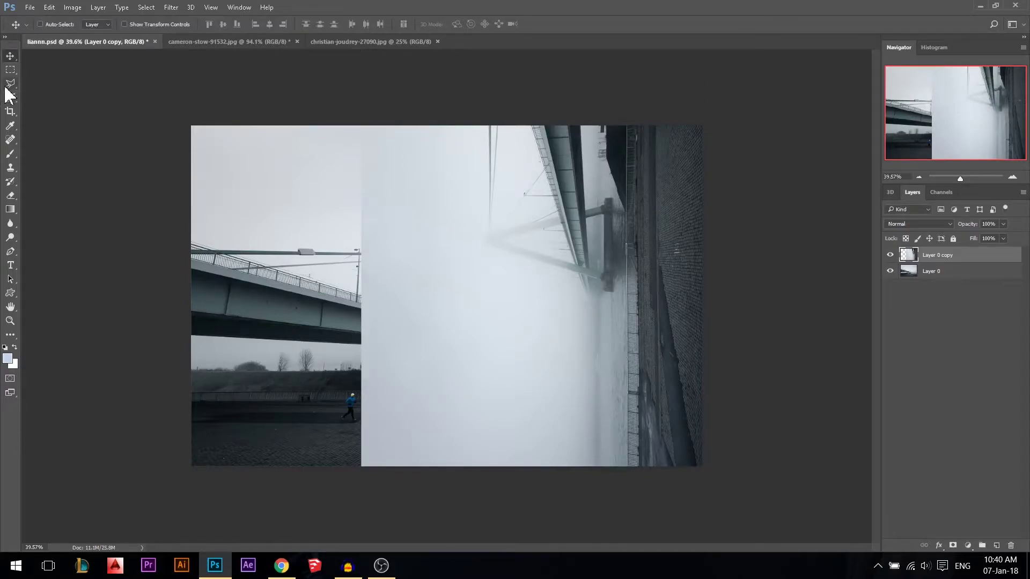
# - Select the area below the diagonal running up from the canvas's lower-right corner with the Polygonal Lasso and make it the copy's layer mask
pyautogui.click(9, 85)
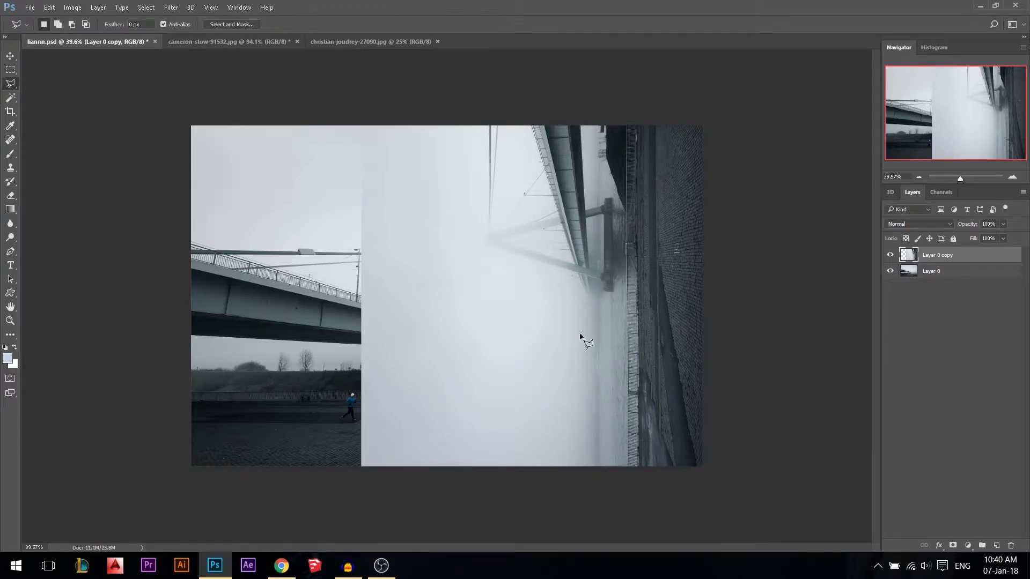
pyautogui.click(703, 467)
pyautogui.keyDown('shift'); pyautogui.click(317, 83); pyautogui.keyUp('shift')
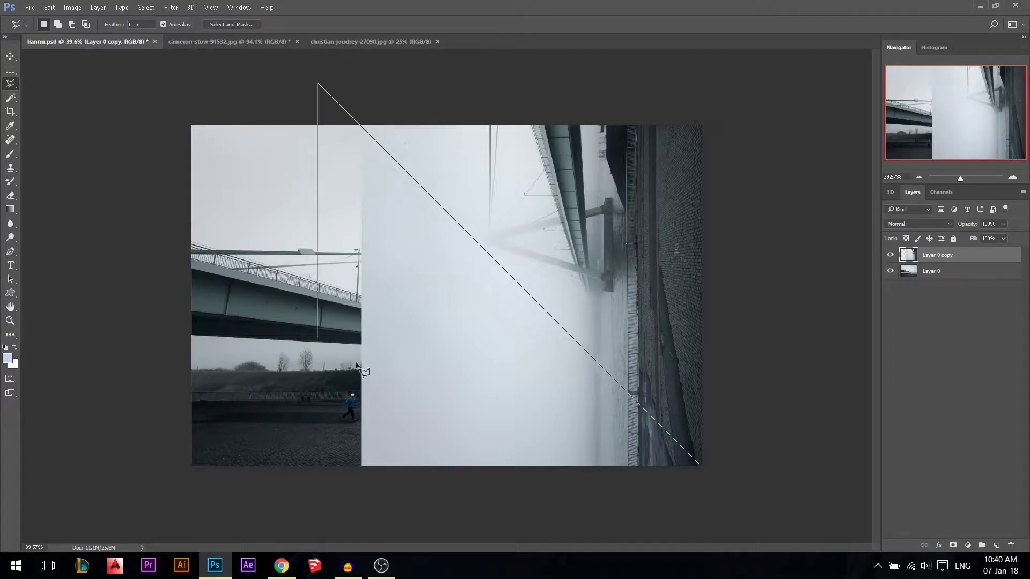
pyautogui.doubleClick(367, 499)
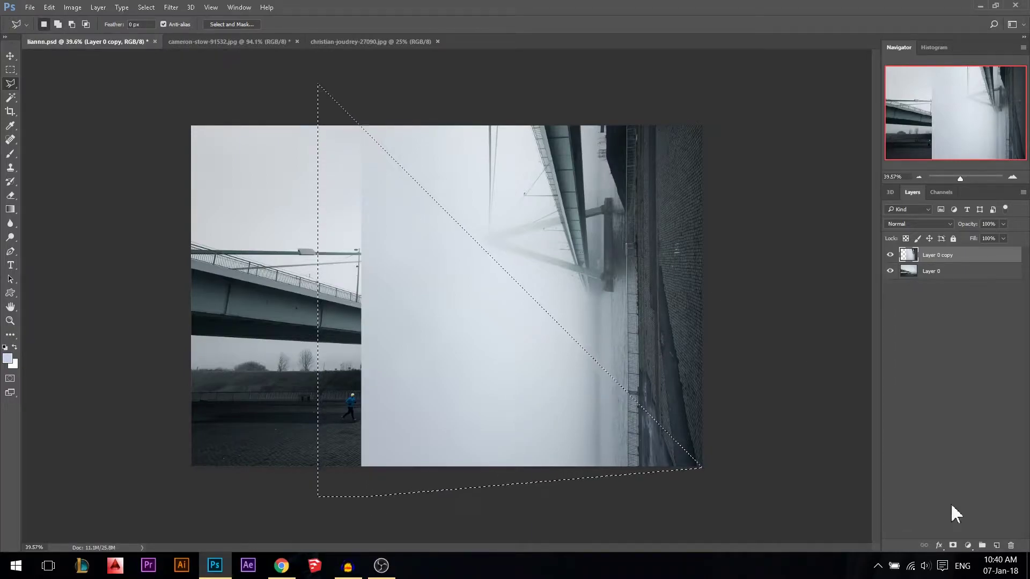
pyautogui.click(953, 545)
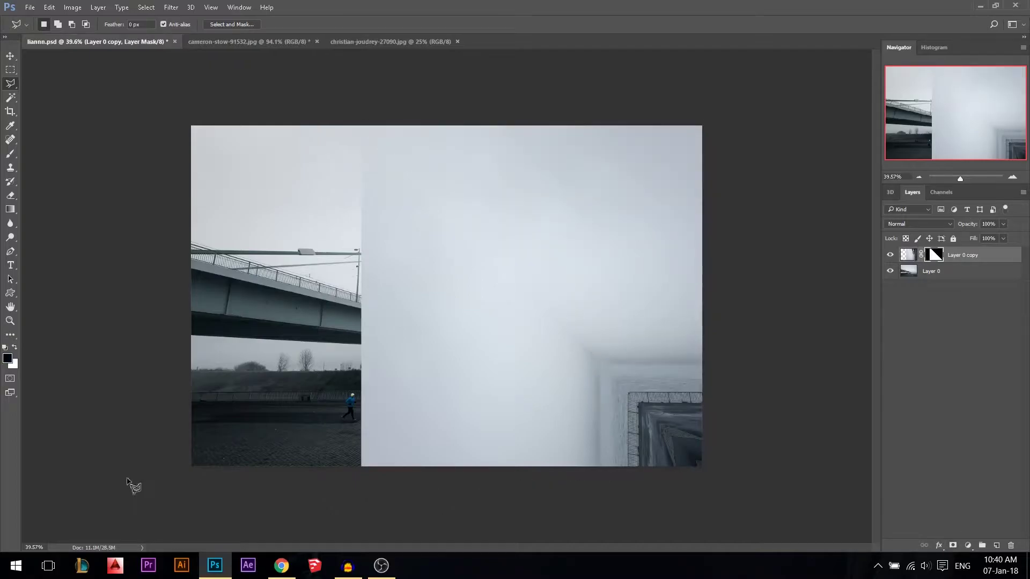
# - Invert the layer mask so the rotated bridge shows only above the diagonal
pyautogui.click(10, 57)
pyautogui.scroll(9, 659, 475)
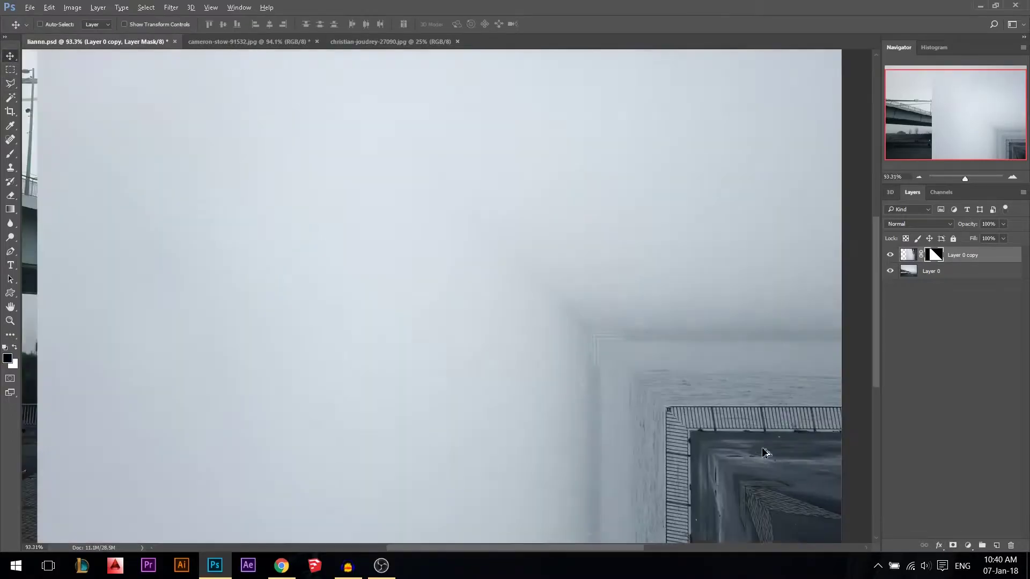
pyautogui.scroll(-4, 626, 384)
pyautogui.moveTo(803, 365); pyautogui.dragTo(730, 366)
pyautogui.scroll(-1, 566, 472)
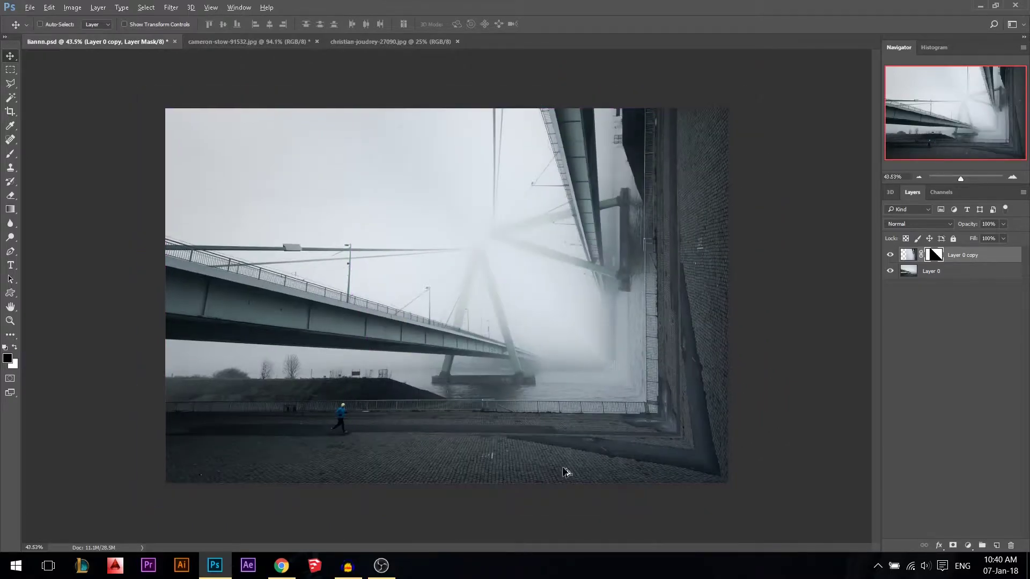
# - Compare the picture with and without the rotated copy and examine the diagonal seam
pyautogui.moveTo(671, 392); pyautogui.dragTo(478, 349)
pyautogui.hotkey('ctrl', 'z')
pyautogui.click(891, 256)
pyautogui.click(891, 256)
pyautogui.scroll(7, 405, 449)
pyautogui.scroll(-1, 380, 343)
pyautogui.scroll(-3, 383, 337)
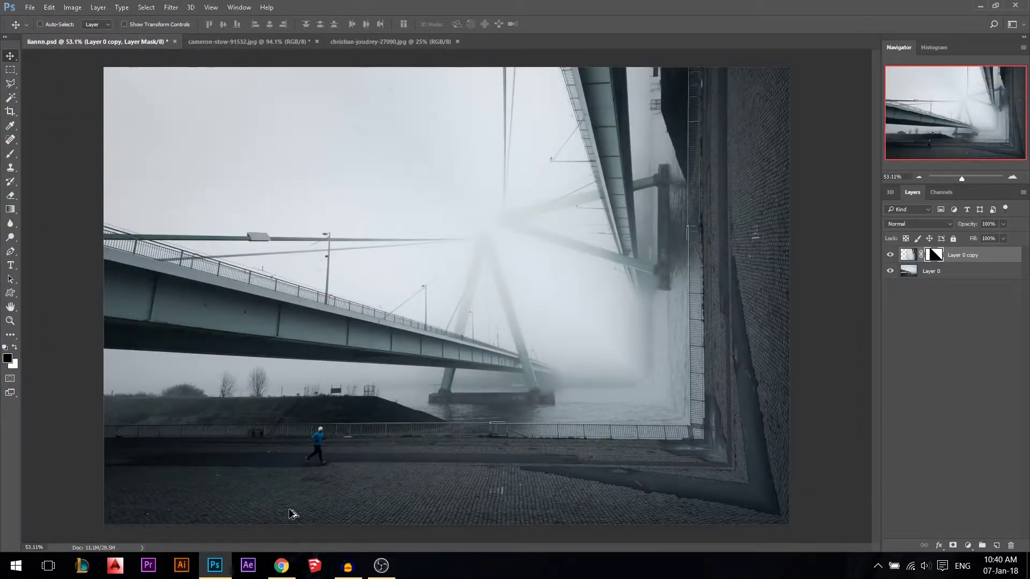
pyautogui.scroll(-1, 293, 511)
pyautogui.scroll(15, 328, 451)
# - Add a Hue/Saturation adjustment clipped to Layer 0 and choose its Blues range
pyautogui.keyDown('ctrl'); pyautogui.click(341, 357); pyautogui.keyUp('ctrl')
pyautogui.scroll(6, 302, 365)
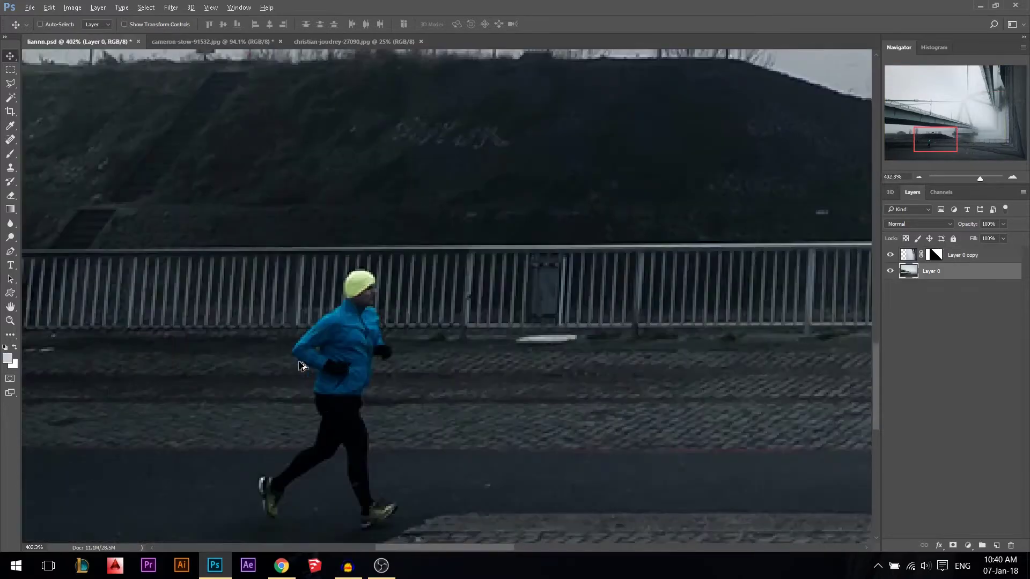
pyautogui.click(968, 546)
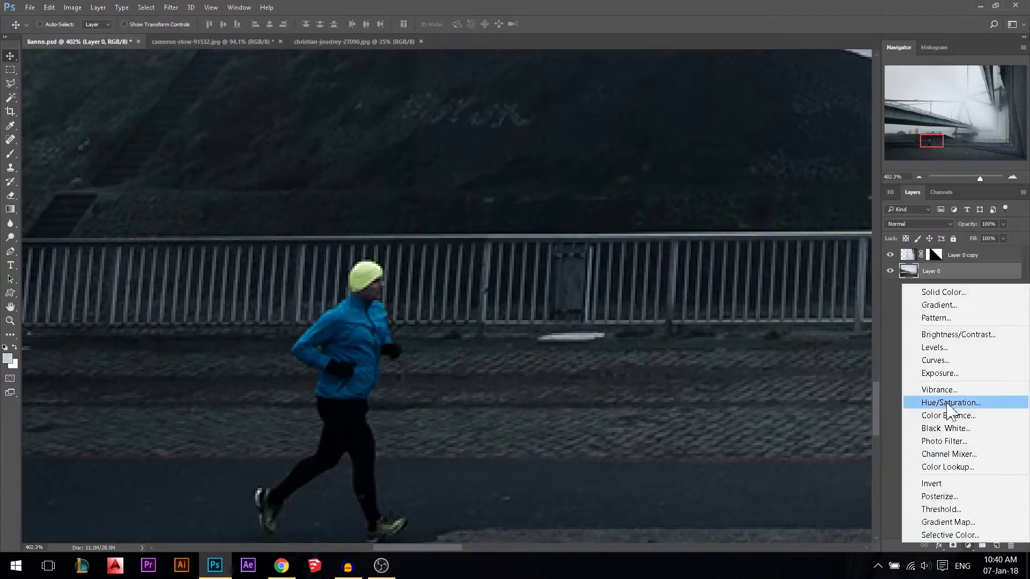
pyautogui.click(947, 404)
pyautogui.click(700, 103)
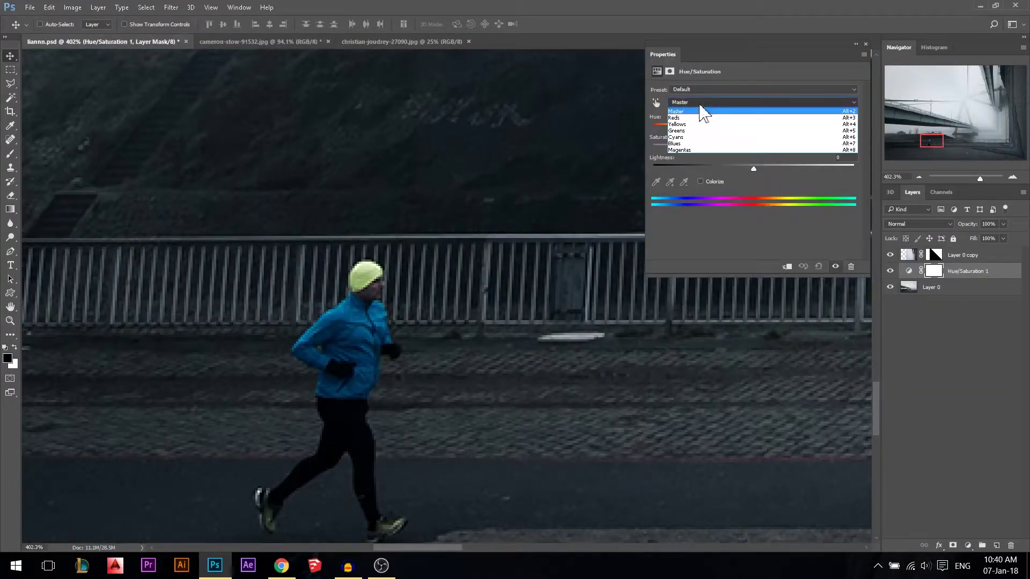
pyautogui.click(681, 144)
pyautogui.click(787, 267)
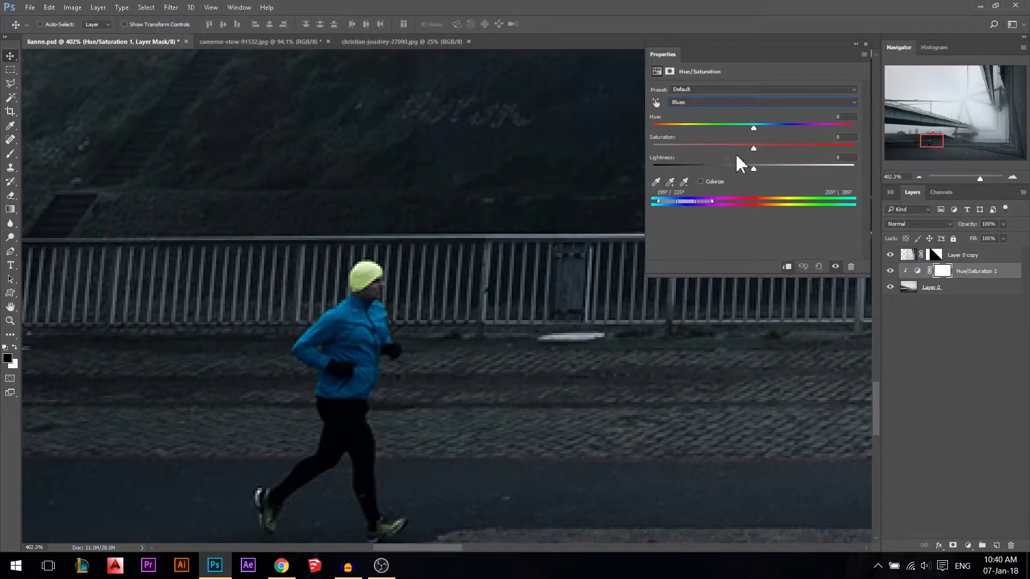
# - Extend the lower end of the Blues range to 164°/194° and set its hue to -154, turning the runner's jacket yellow
pyautogui.moveTo(753, 127); pyautogui.dragTo(689, 131)
pyautogui.hotkey('ctrl', 'z')
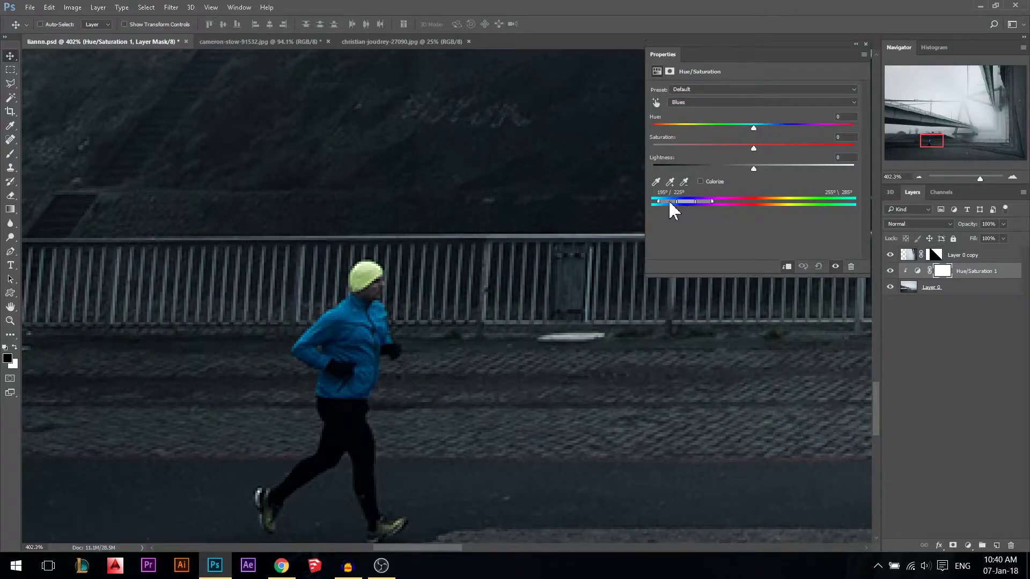
pyautogui.moveTo(669, 202); pyautogui.dragTo(646, 207)
pyautogui.moveTo(753, 128); pyautogui.dragTo(671, 128)
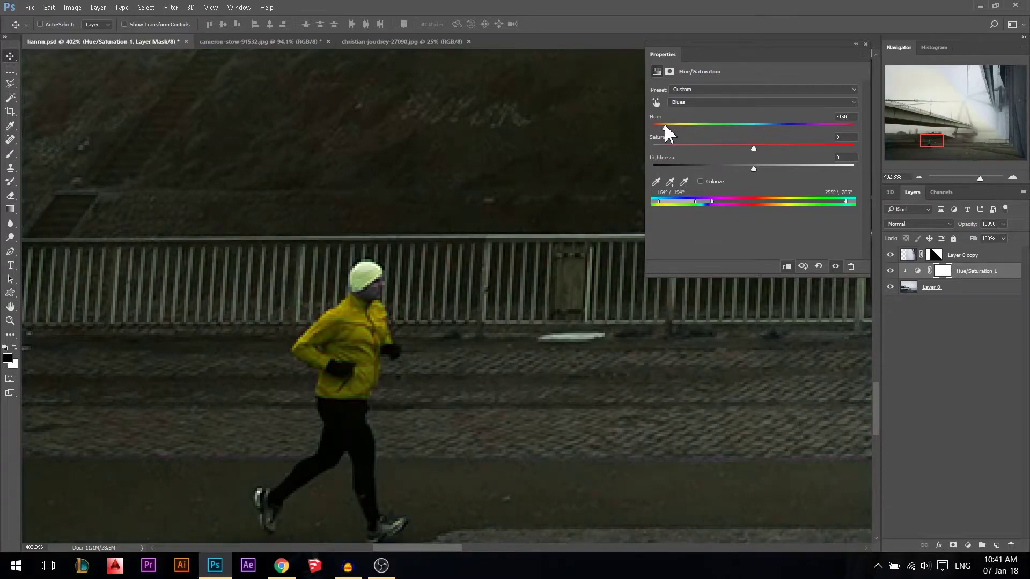
pyautogui.click(866, 45)
# - Invert the Hue/Saturation layer's mask to black to hide the recolouring across the whole image
pyautogui.scroll(-7, 540, 354)
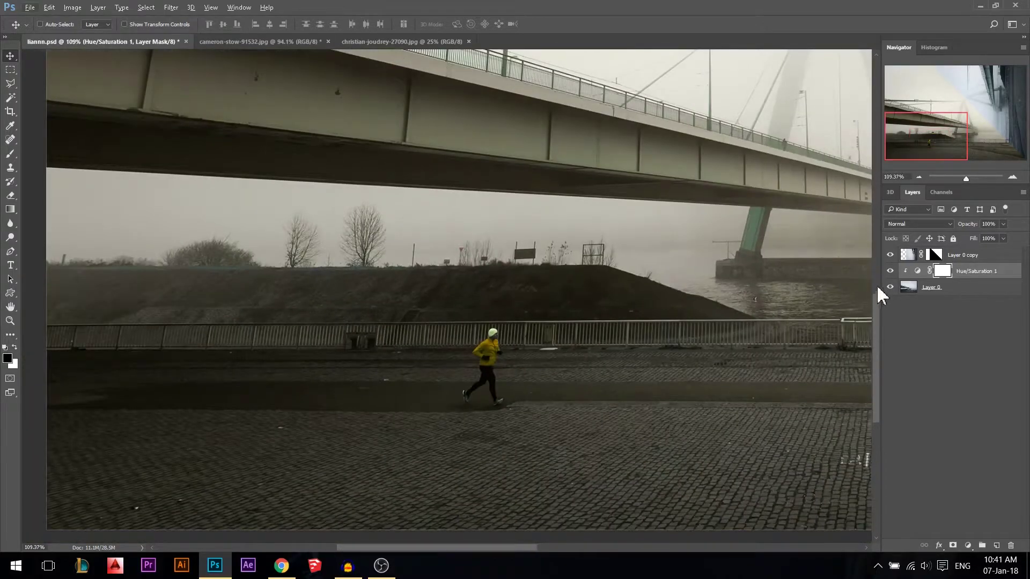
pyautogui.click(890, 272)
pyautogui.click(890, 272)
pyautogui.scroll(5, 491, 356)
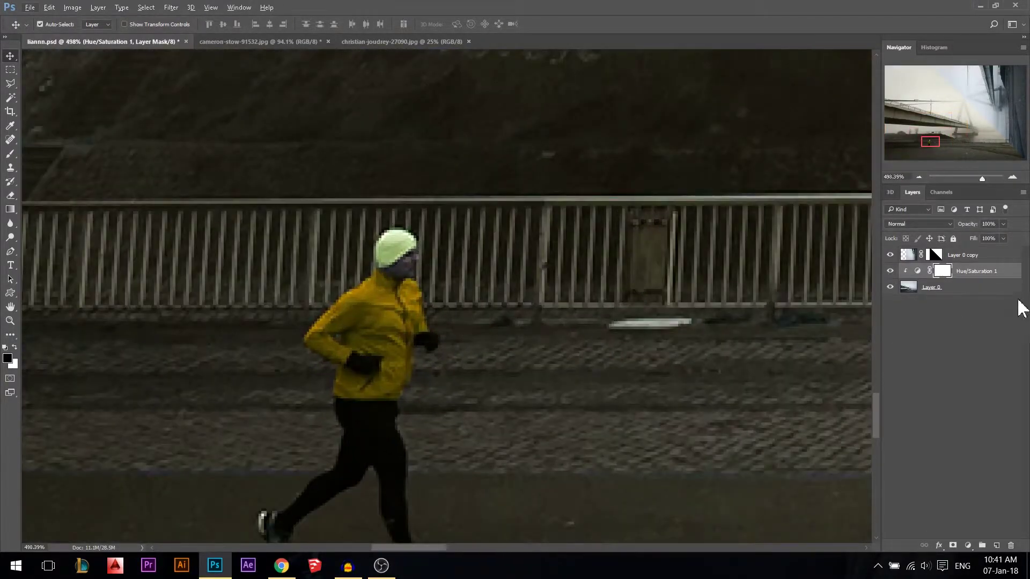
pyautogui.hotkey('ctrl', 'i')
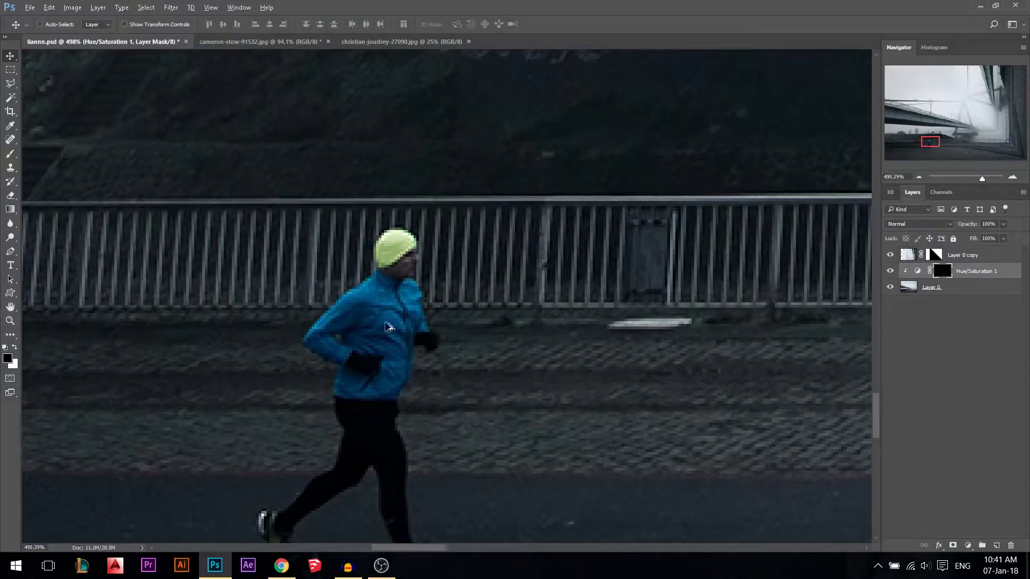
pyautogui.scroll(1, 334, 327)
pyautogui.scroll(-1, 391, 331)
# - Paint the runner's jacket in white on the Hue/Saturation mask with a small brush to colour only the jacket yellow
pyautogui.click(9, 154)
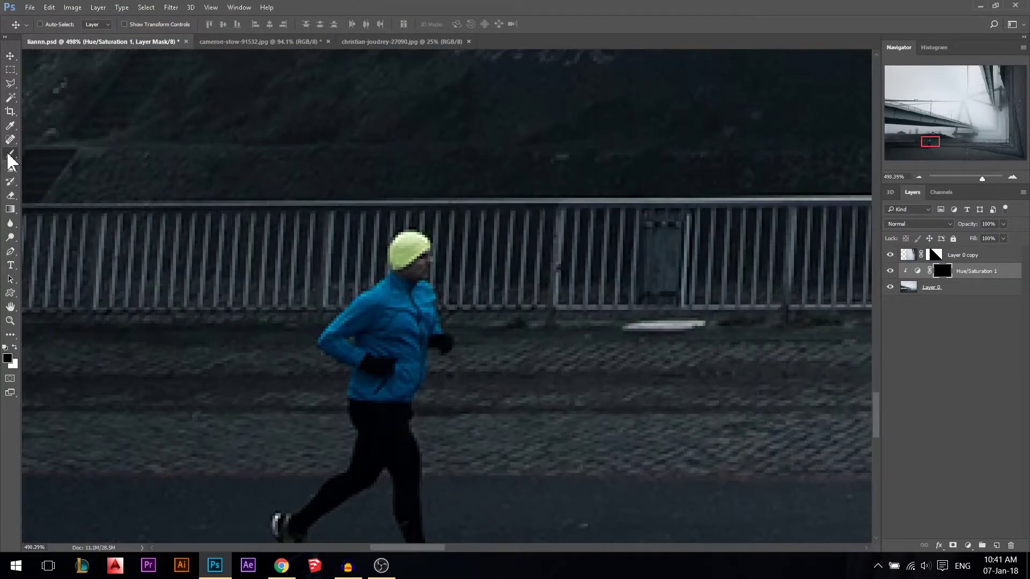
pyautogui.click(10, 156)
pyautogui.click(16, 347)
pyautogui.moveTo(401, 316); pyautogui.dragTo(70, 316)
pyautogui.moveTo(518, 286); pyautogui.dragTo(94, 290)
pyautogui.moveTo(384, 294); pyautogui.dragTo(270, 297)
pyautogui.moveTo(385, 281)
pyautogui.mouseDown()
pyautogui.moveTo(427, 307)
pyautogui.moveTo(433, 329)
pyautogui.mouseUp()
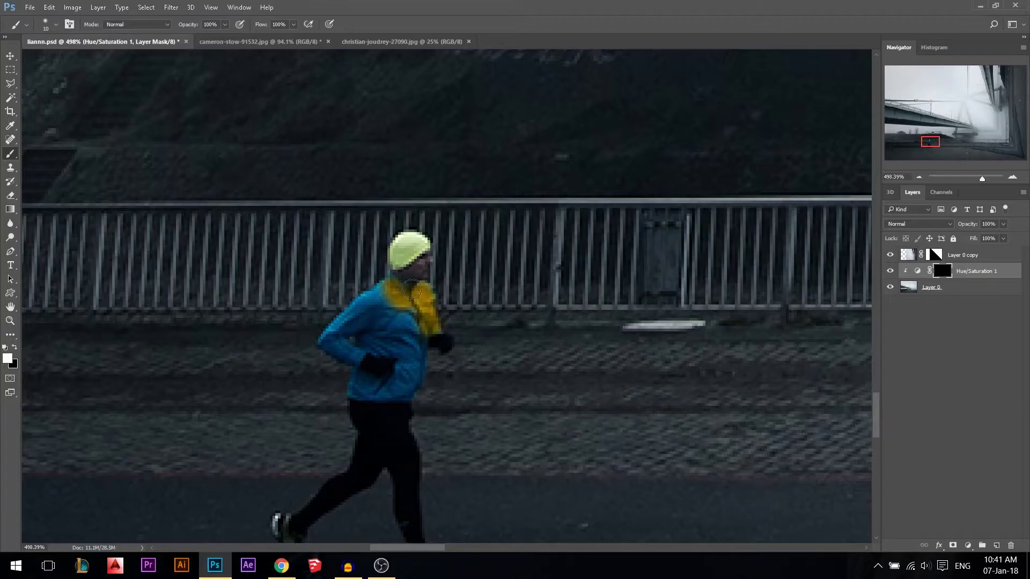
pyautogui.moveTo(411, 290)
pyautogui.mouseDown()
pyautogui.moveTo(335, 328)
pyautogui.moveTo(330, 347)
pyautogui.moveTo(353, 356)
pyautogui.mouseUp()
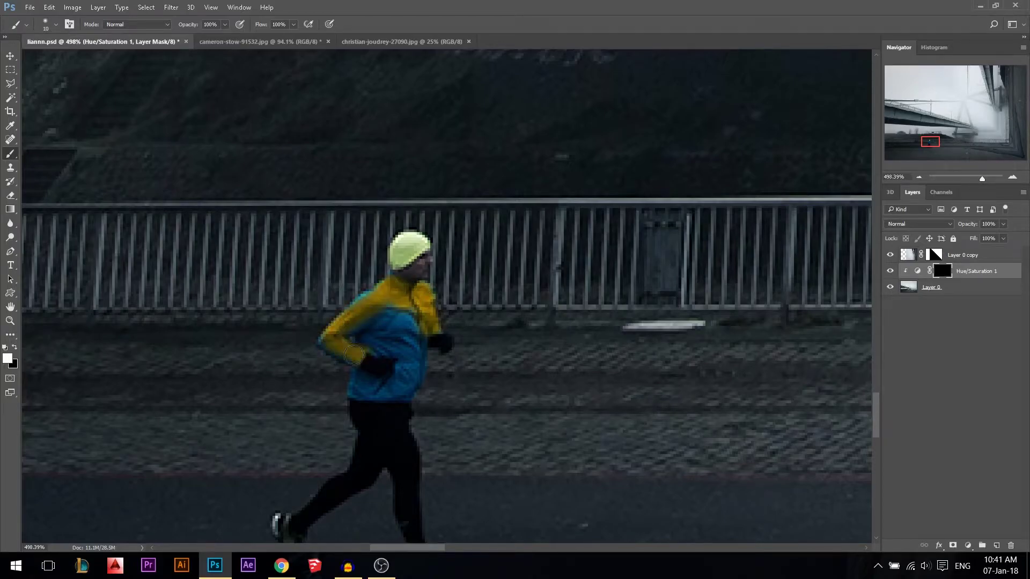
pyautogui.moveTo(377, 291)
pyautogui.mouseDown()
pyautogui.moveTo(359, 392)
pyautogui.moveTo(370, 331)
pyautogui.moveTo(366, 389)
pyautogui.moveTo(413, 385)
pyautogui.moveTo(422, 325)
pyautogui.moveTo(413, 369)
pyautogui.moveTo(408, 362)
pyautogui.moveTo(403, 375)
pyautogui.moveTo(401, 325)
pyautogui.moveTo(391, 367)
pyautogui.moveTo(392, 302)
pyautogui.moveTo(379, 380)
pyautogui.mouseUp()
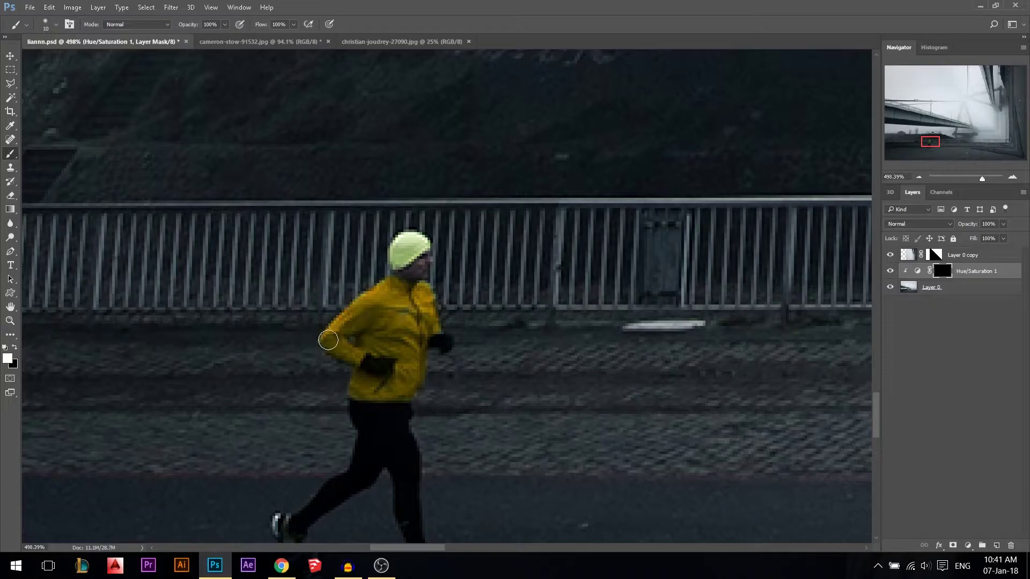
pyautogui.scroll(-8, 435, 333)
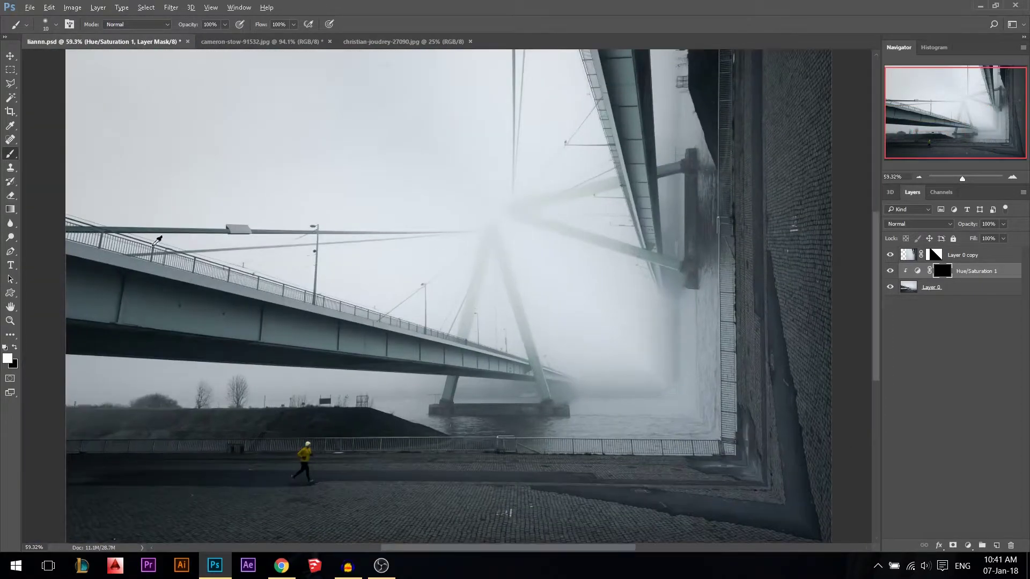
pyautogui.click(10, 57)
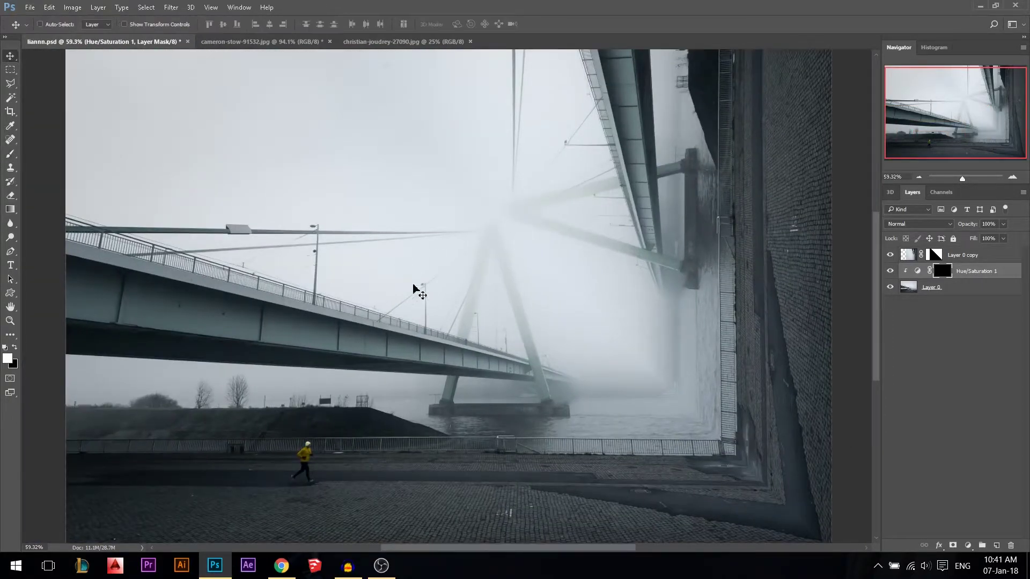
pyautogui.scroll(-1, 416, 293)
pyautogui.scroll(1, 480, 326)
# - Add a Curves adjustment above Layer 0 copy, lifting the black point slightly, anchoring the shadows and pulling the highlights down
pyautogui.click(966, 256)
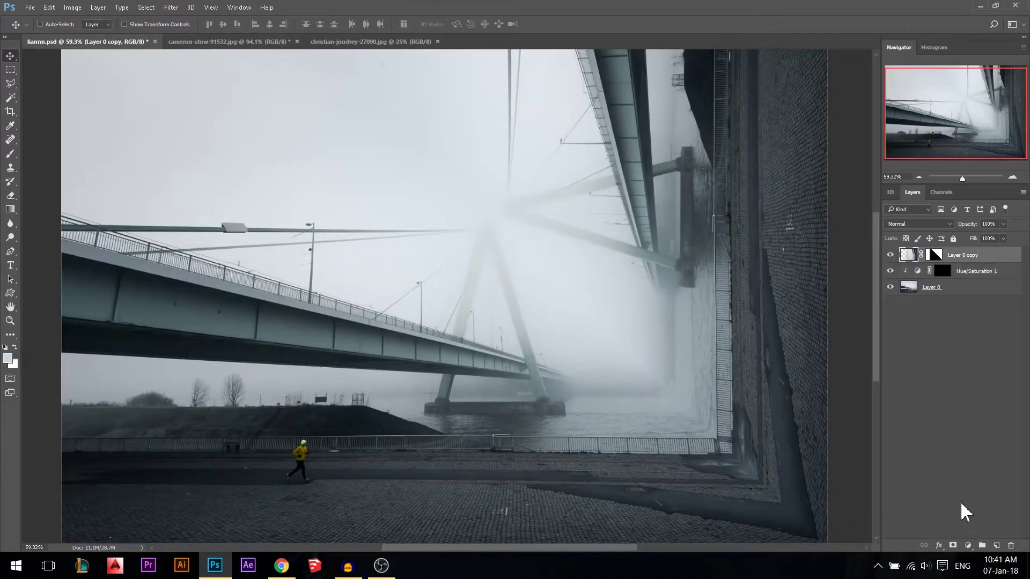
pyautogui.click(968, 546)
pyautogui.click(937, 358)
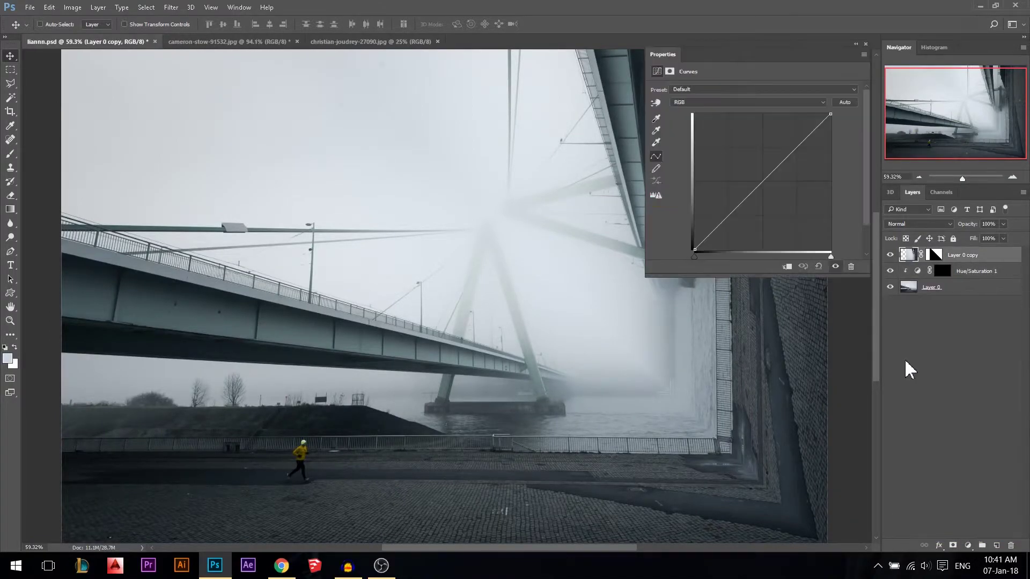
pyautogui.moveTo(695, 250); pyautogui.dragTo(696, 246)
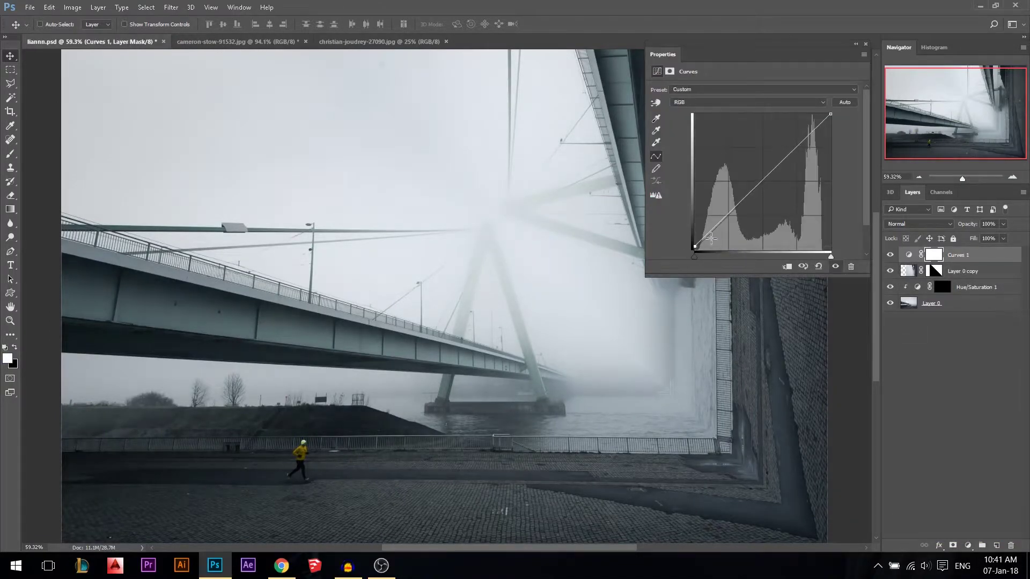
pyautogui.moveTo(732, 217)
pyautogui.mouseDown()
pyautogui.moveTo(736, 236)
pyautogui.moveTo(733, 217)
pyautogui.mouseUp()
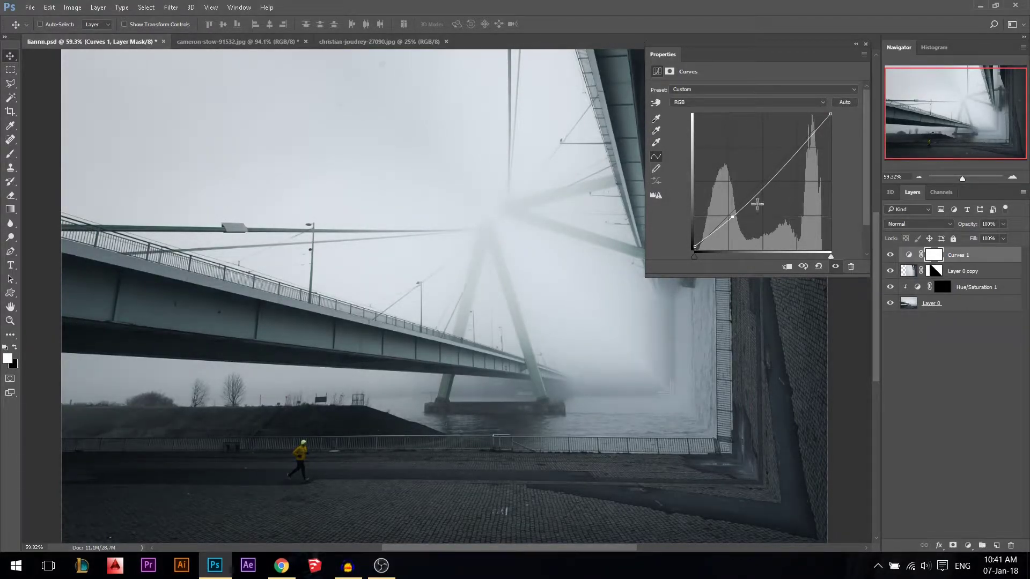
pyautogui.moveTo(801, 154); pyautogui.dragTo(799, 167)
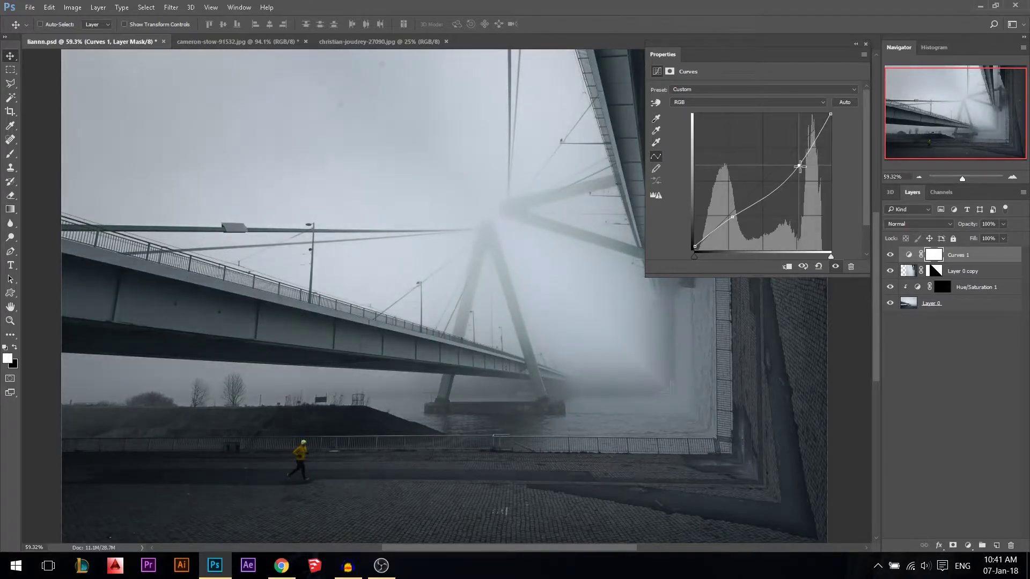
# - In the Curves adjustment's Blue channel, lower the white point slightly and lift the black point a little to tint the shadows blue
pyautogui.click(724, 103)
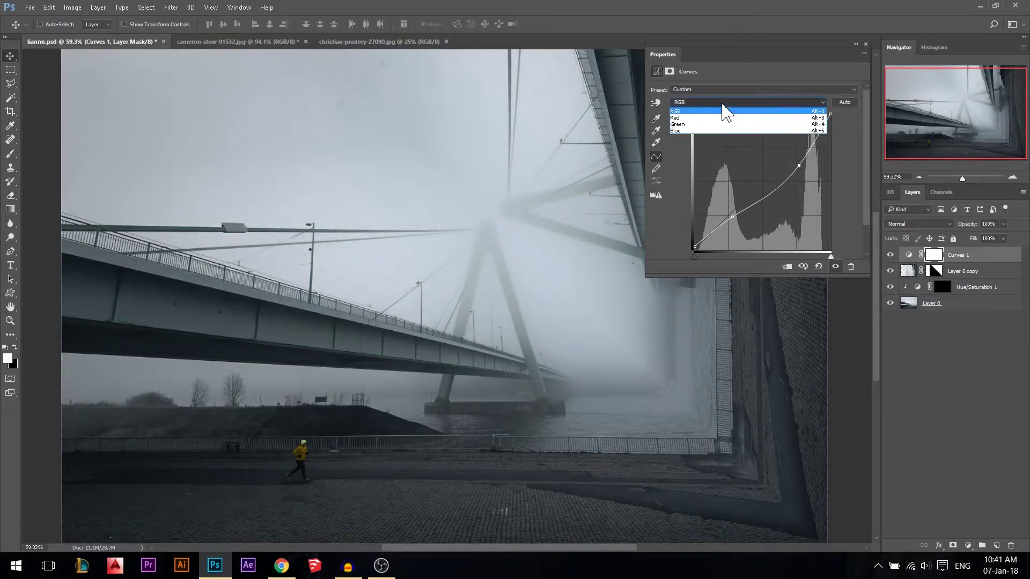
pyautogui.click(696, 131)
pyautogui.moveTo(832, 119)
pyautogui.mouseDown()
pyautogui.moveTo(835, 133)
pyautogui.moveTo(830, 97)
pyautogui.moveTo(820, 94)
pyautogui.moveTo(836, 100)
pyautogui.moveTo(845, 123)
pyautogui.moveTo(830, 118)
pyautogui.mouseUp()
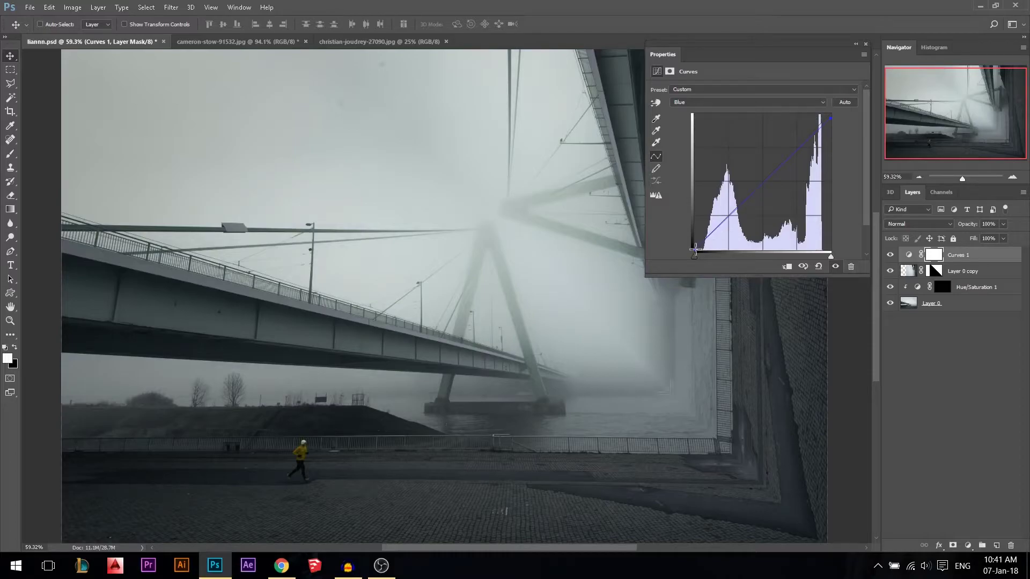
pyautogui.moveTo(695, 249); pyautogui.dragTo(691, 245)
pyautogui.click(748, 93)
pyautogui.click(723, 92)
# - In the Curves adjustment's Red channel, move the black point slightly inward to take red out of the shadows
pyautogui.click(712, 102)
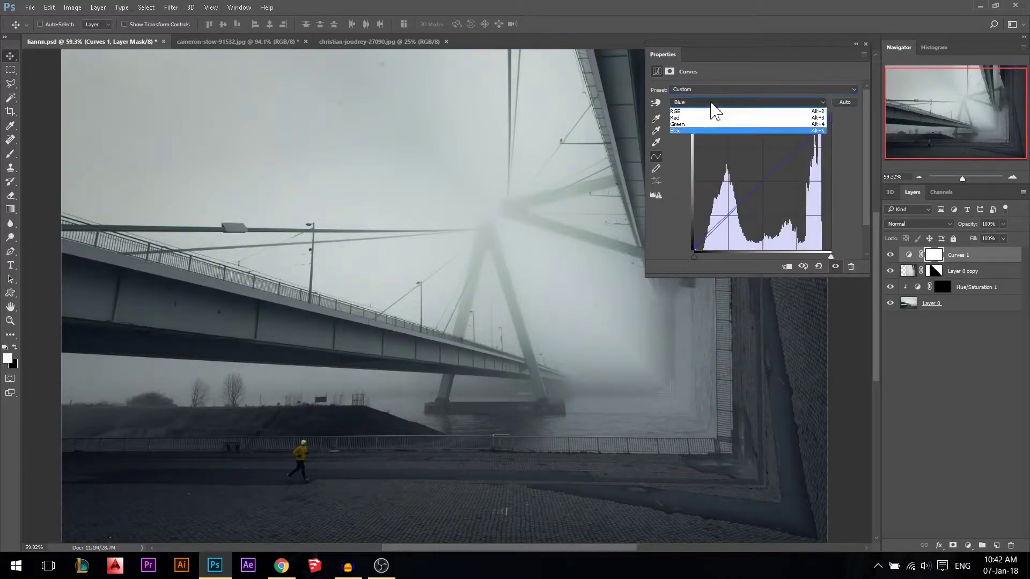
pyautogui.click(694, 118)
pyautogui.moveTo(828, 117)
pyautogui.mouseDown()
pyautogui.moveTo(811, 115)
pyautogui.moveTo(840, 116)
pyautogui.mouseUp()
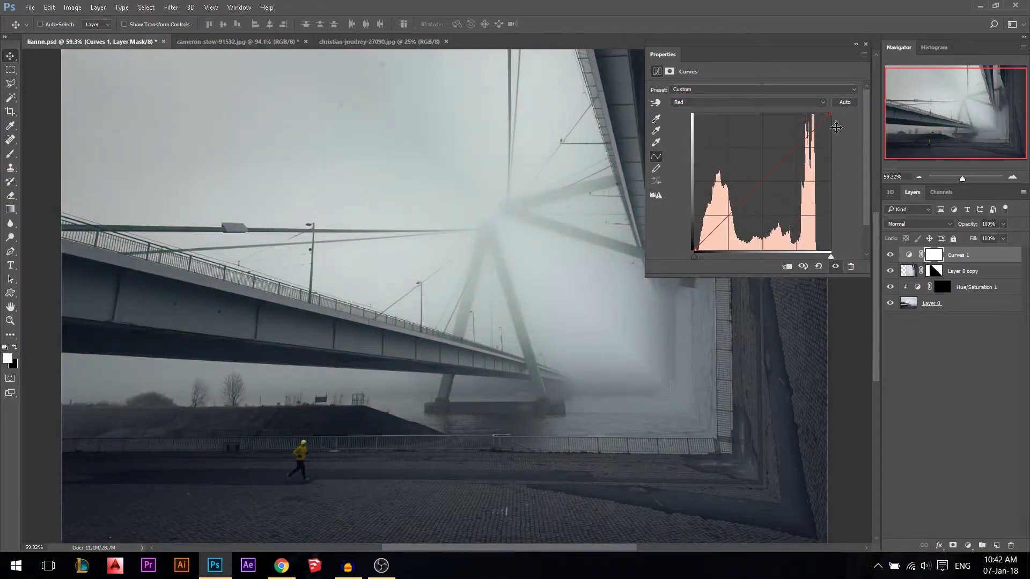
pyautogui.moveTo(833, 119); pyautogui.dragTo(842, 85)
# - In the Curves adjustment's Green channel, lower the white point slightly and close the curve settings
pyautogui.click(698, 103)
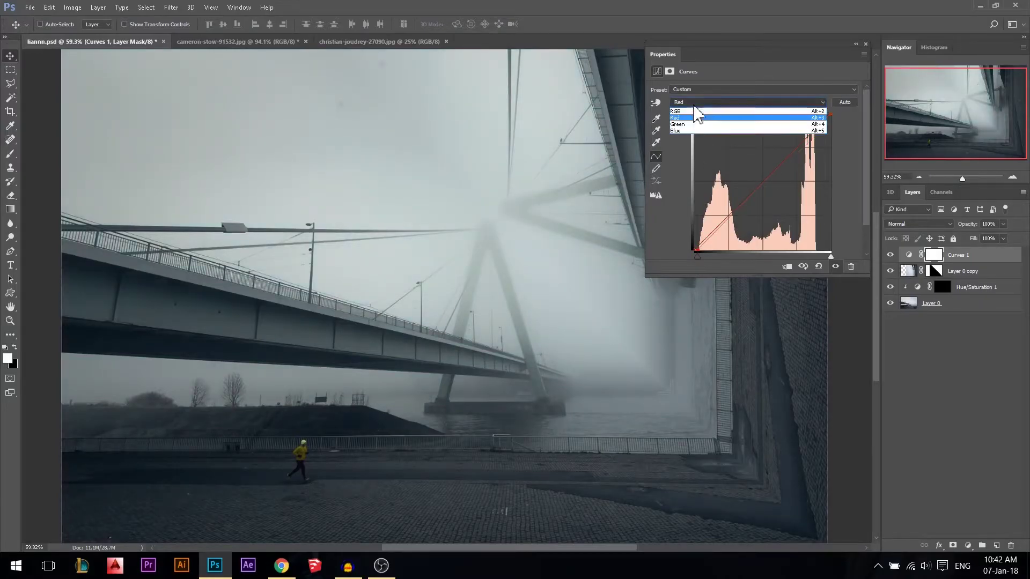
pyautogui.click(689, 127)
pyautogui.moveTo(835, 117)
pyautogui.mouseDown()
pyautogui.moveTo(839, 126)
pyautogui.moveTo(840, 117)
pyautogui.mouseUp()
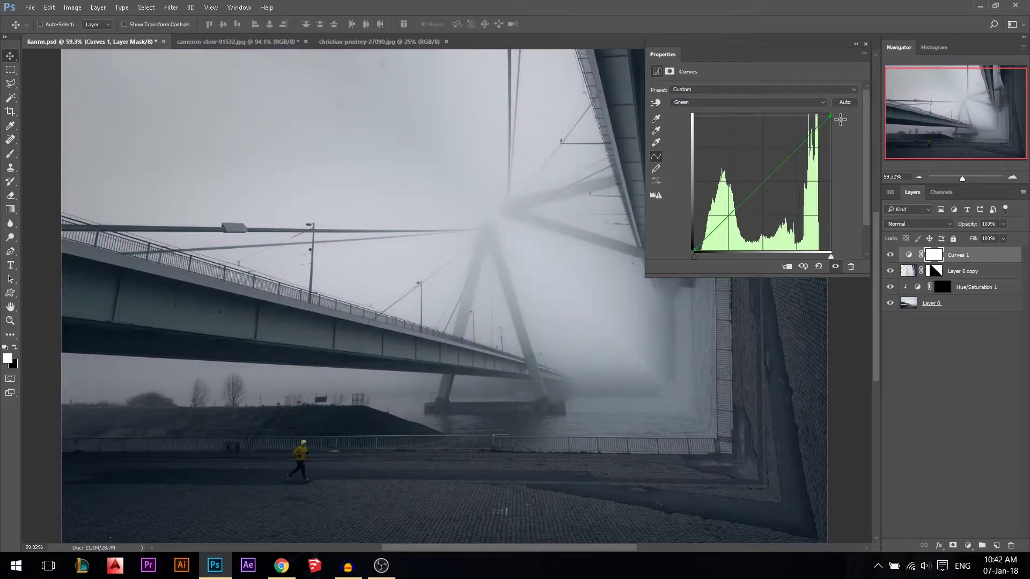
pyautogui.click(865, 44)
# - Compare the composite with and without the Curves 1 grading by hiding and showing that layer
pyautogui.scroll(-3, 557, 281)
pyautogui.click(890, 255)
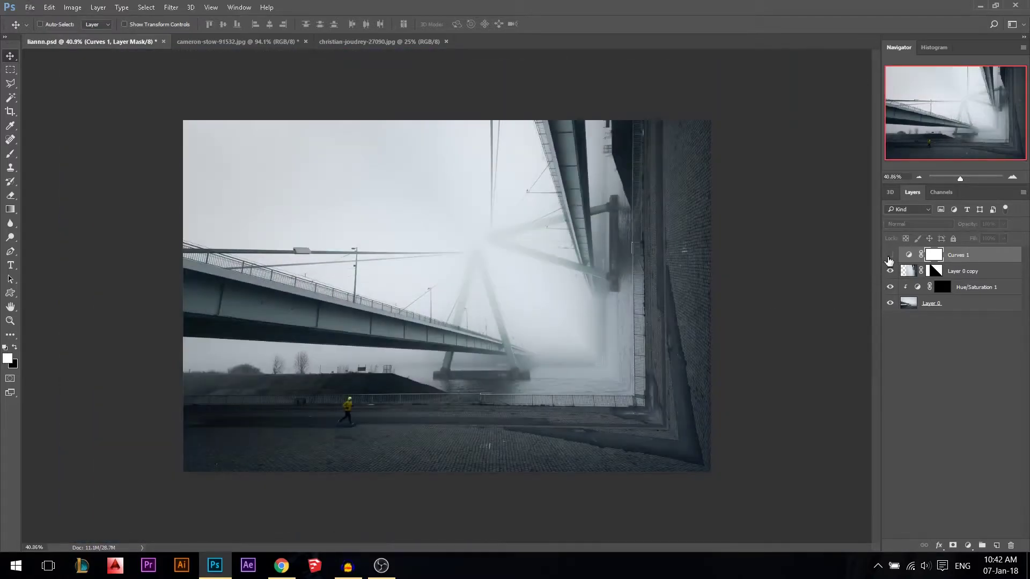
pyautogui.click(890, 255)
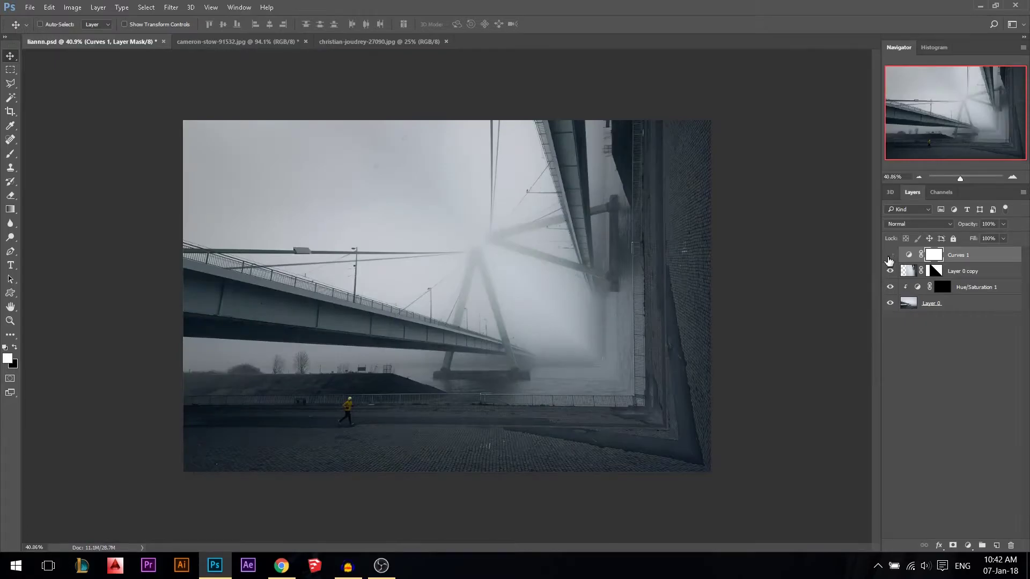
pyautogui.click(889, 258)
pyautogui.scroll(2, 409, 414)
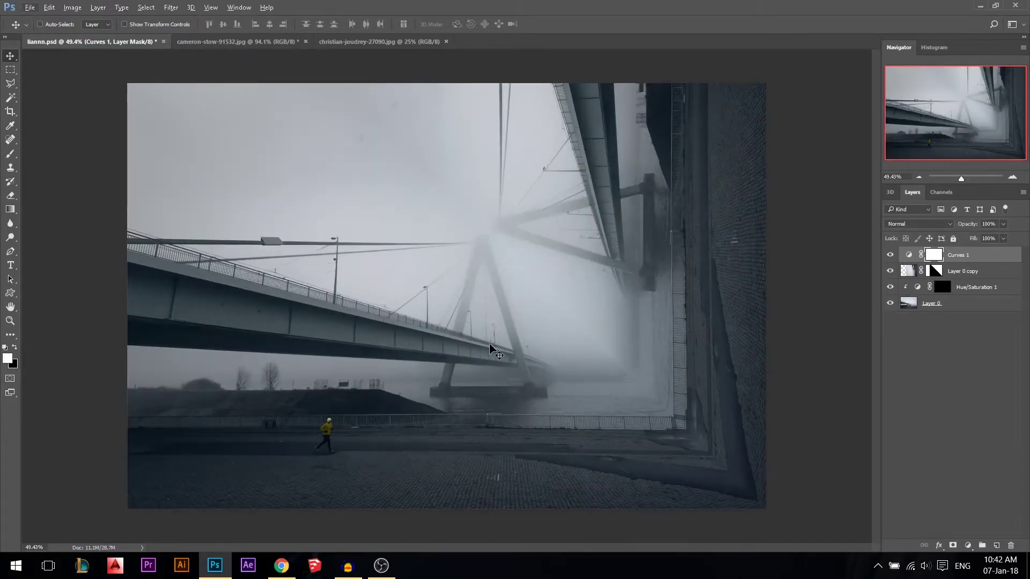
# - In cameron-stow-91532.jpg, unlock the Background layer and define two adjoining Perspective Warp planes covering the photo, meeting just left of its centre
pyautogui.click(248, 43)
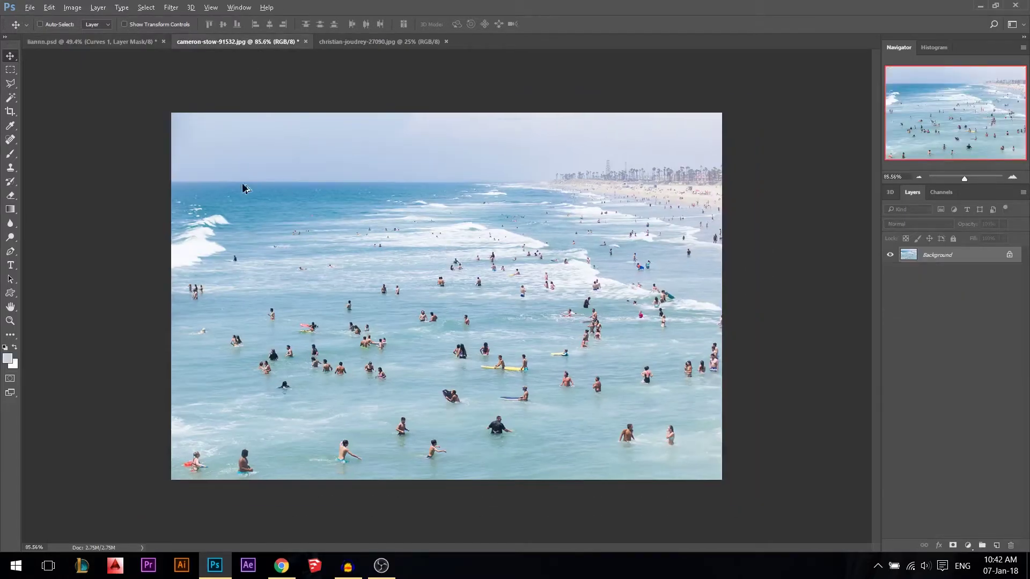
pyautogui.click(1010, 256)
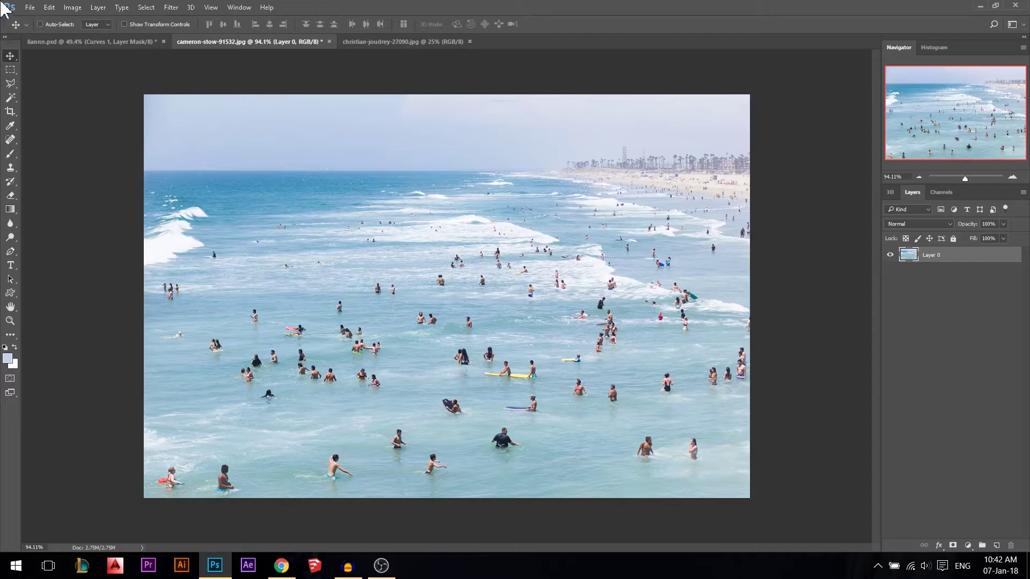
pyautogui.click(72, 7)
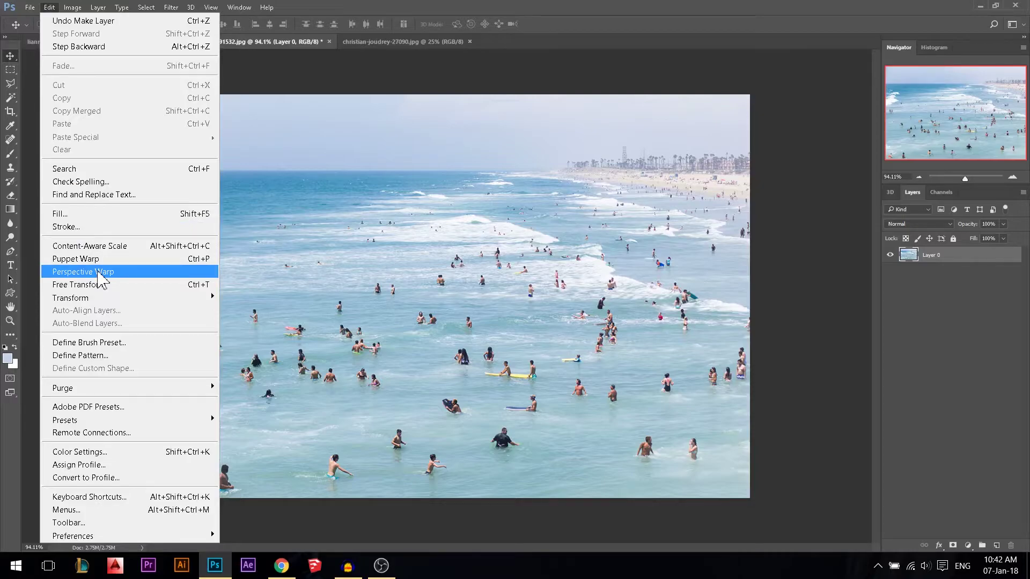
pyautogui.click(98, 271)
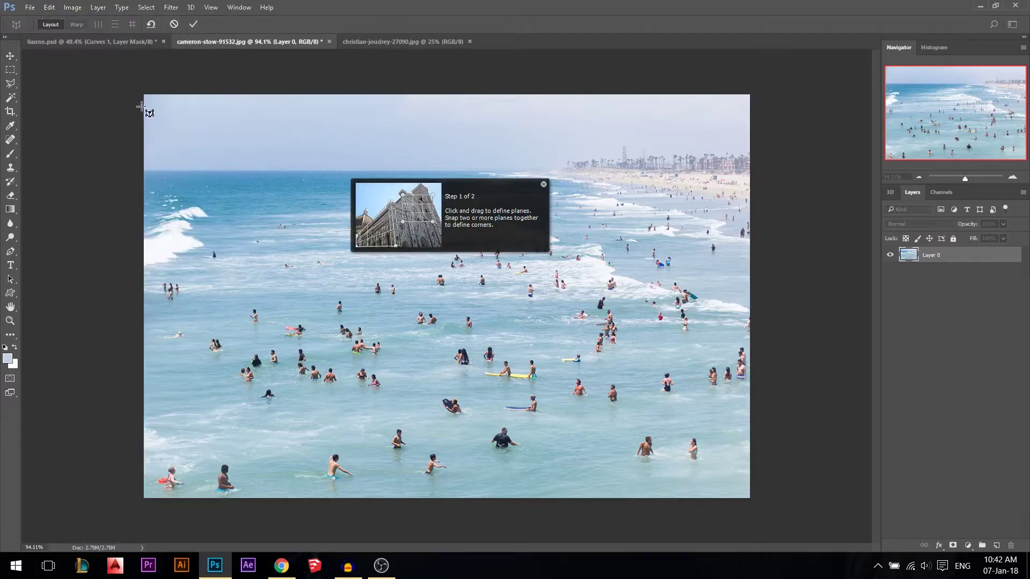
pyautogui.moveTo(138, 92); pyautogui.dragTo(442, 504)
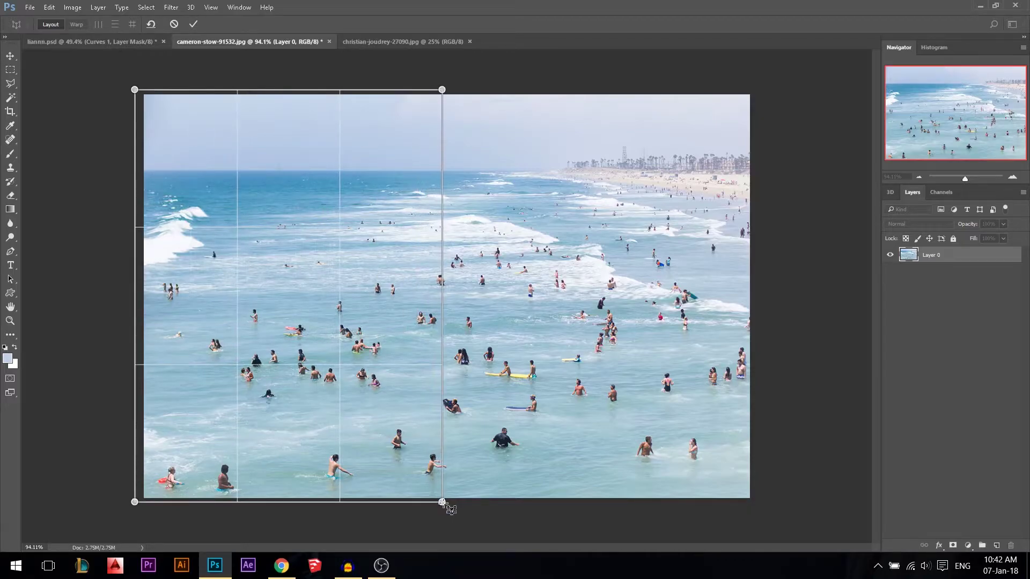
pyautogui.moveTo(451, 510); pyautogui.dragTo(423, 509)
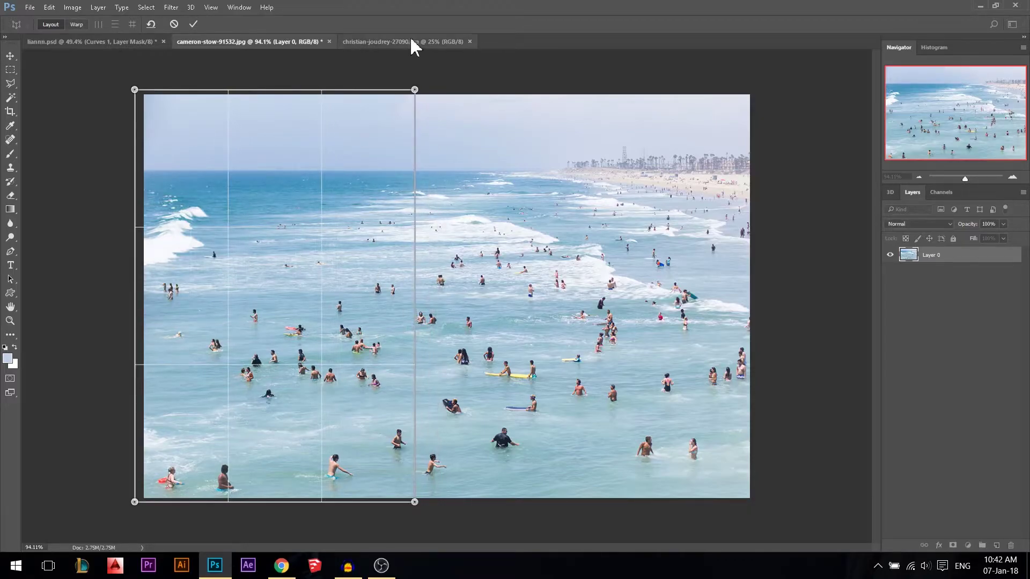
pyautogui.moveTo(757, 88)
pyautogui.mouseDown()
pyautogui.moveTo(418, 483)
pyautogui.moveTo(414, 500)
pyautogui.moveTo(425, 502)
pyautogui.moveTo(429, 408)
pyautogui.moveTo(418, 502)
pyautogui.mouseUp()
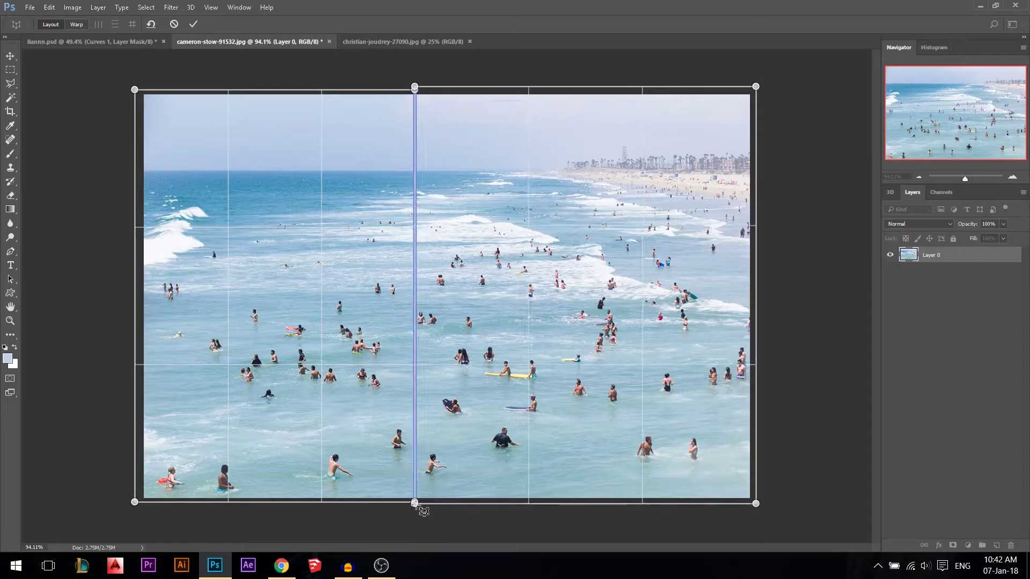
# - Warp the left plane by pulling both its outer corners down so the sea slopes away from the fold, and apply the warp
pyautogui.click(76, 25)
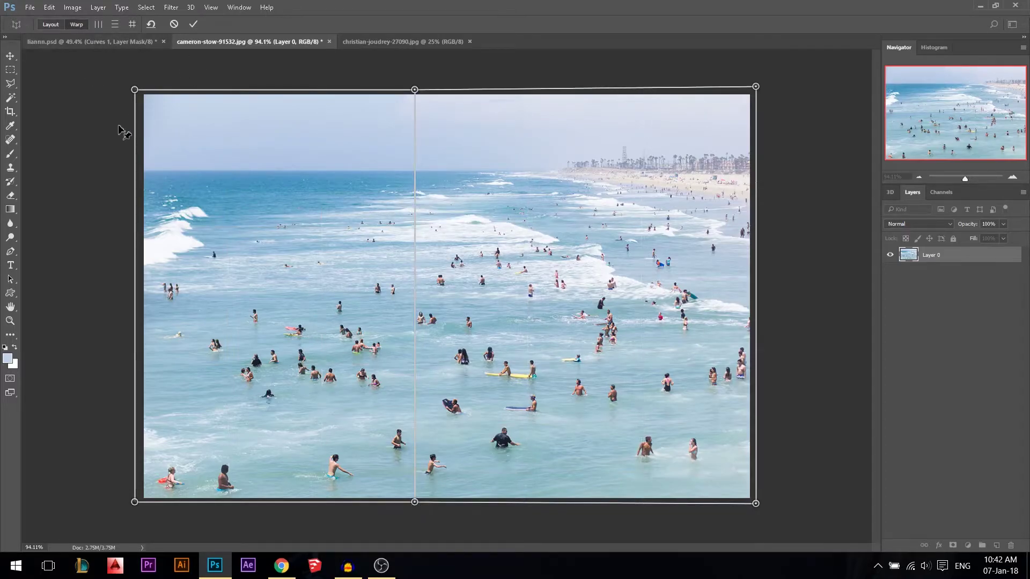
pyautogui.scroll(-1, 122, 131)
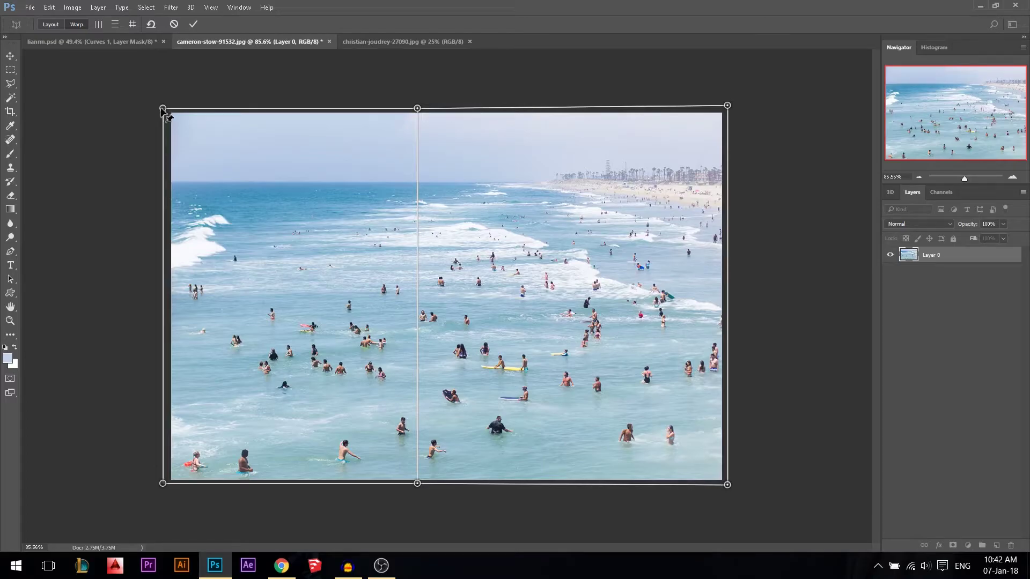
pyautogui.moveTo(162, 110); pyautogui.dragTo(165, 230)
pyautogui.moveTo(164, 485); pyautogui.dragTo(163, 532)
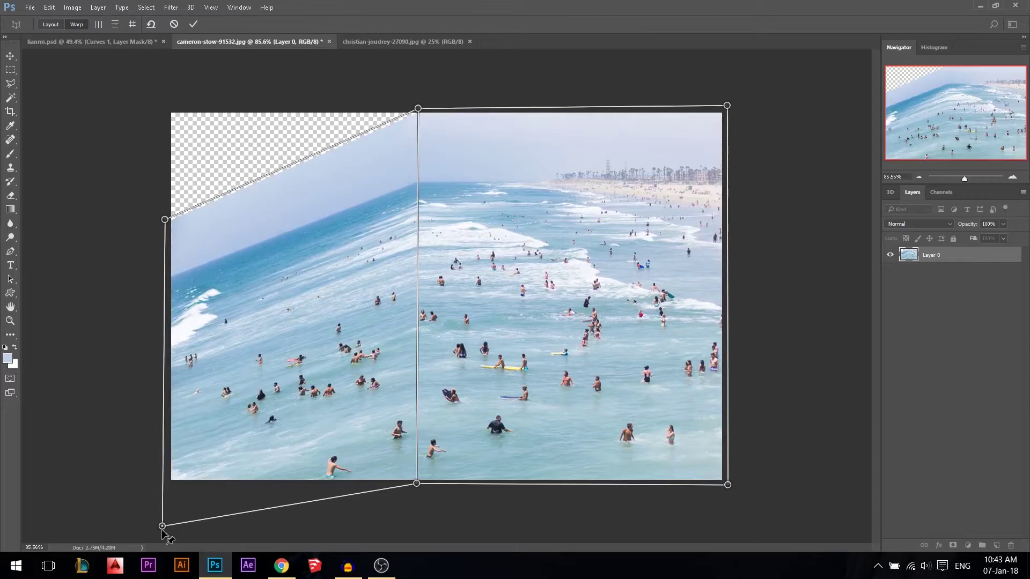
pyautogui.press('Return')
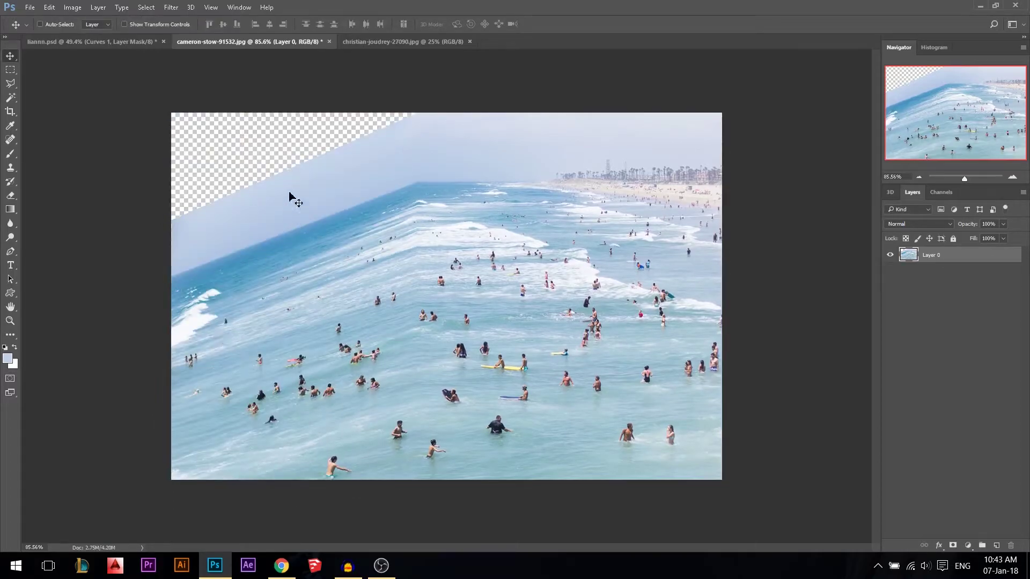
pyautogui.hotkey('ctrl', 't')
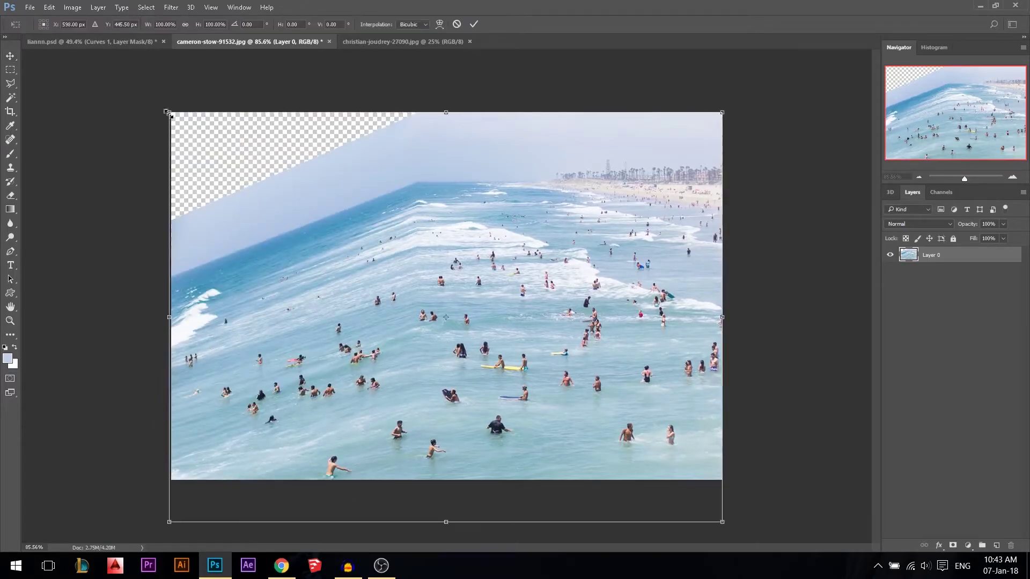
pyautogui.hotkey('ctrl', '-')
pyautogui.moveTo(215, 144); pyautogui.dragTo(121, 92)
pyautogui.press('Return')
# - Paint the empty upper-left corner of the photo with the pale blue sky colour using the Brush tool
pyautogui.press('b')
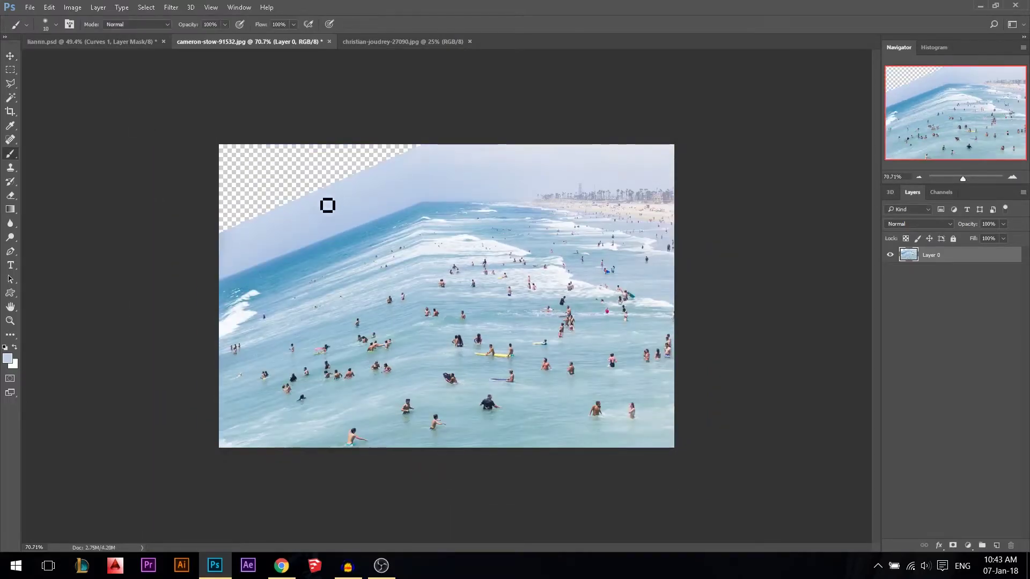
pyautogui.hotkey('ctrl', '+')
pyautogui.keyDown('alt'); pyautogui.click(345, 89); pyautogui.keyUp('alt')
pyautogui.moveTo(345, 89)
pyautogui.mouseDown()
pyautogui.moveTo(360, 130)
pyautogui.moveTo(373, 114)
pyautogui.moveTo(161, 205)
pyautogui.moveTo(255, 165)
pyautogui.moveTo(180, 208)
pyautogui.moveTo(362, 125)
pyautogui.moveTo(179, 204)
pyautogui.moveTo(234, 188)
pyautogui.mouseUp()
pyautogui.scroll(-2, 352, 91)
pyautogui.moveTo(343, 120)
pyautogui.mouseDown()
pyautogui.moveTo(198, 176)
pyautogui.moveTo(183, 174)
pyautogui.moveTo(288, 113)
pyautogui.moveTo(167, 166)
pyautogui.moveTo(313, 109)
pyautogui.moveTo(201, 140)
pyautogui.moveTo(337, 107)
pyautogui.moveTo(147, 107)
pyautogui.moveTo(179, 131)
pyautogui.mouseUp()
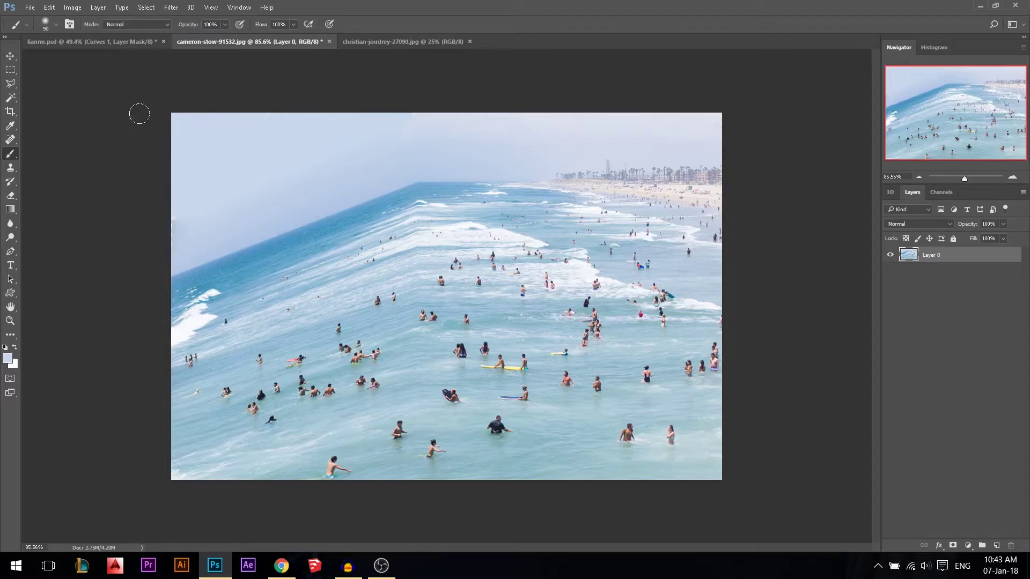
pyautogui.click(10, 56)
# - Darken the sloping sea left of the fold with the Burn tool, set to Midtones at 40% exposure, using a larger soft brush
pyautogui.scroll(3, 347, 320)
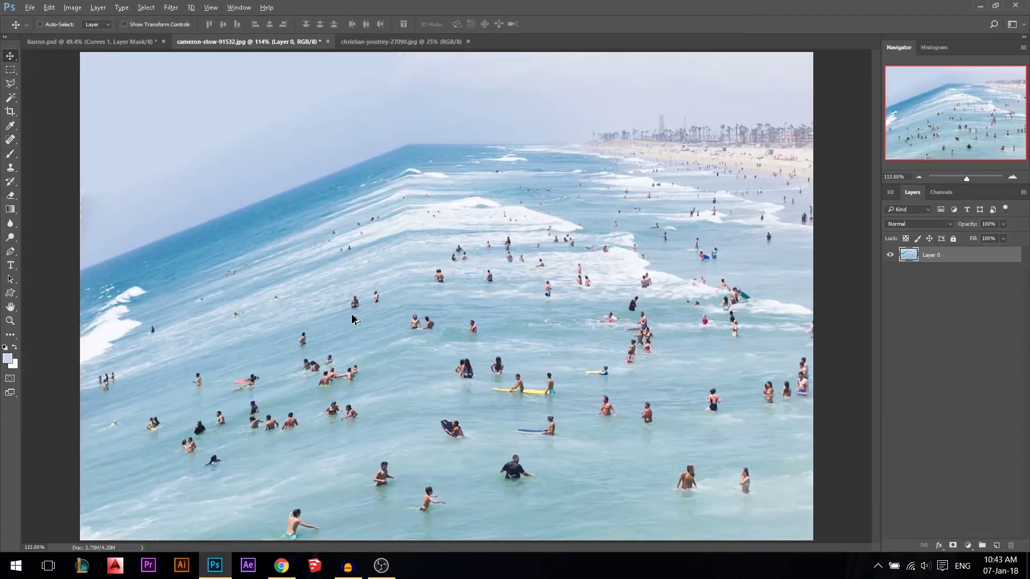
pyautogui.scroll(-1, 441, 113)
pyautogui.click(10, 237)
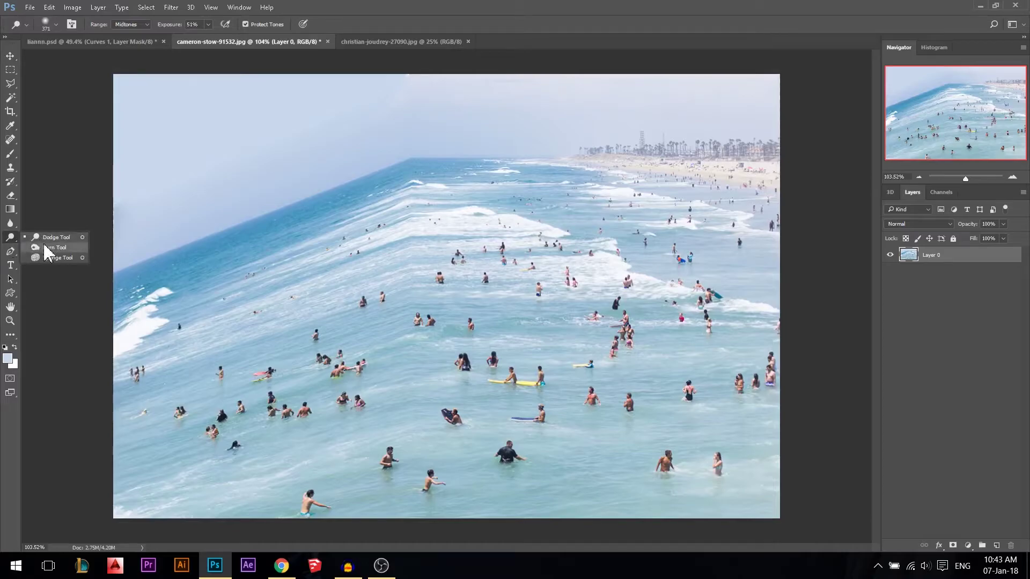
pyautogui.click(48, 247)
pyautogui.moveTo(375, 264); pyautogui.dragTo(358, 272)
pyautogui.scroll(-2, 390, 221)
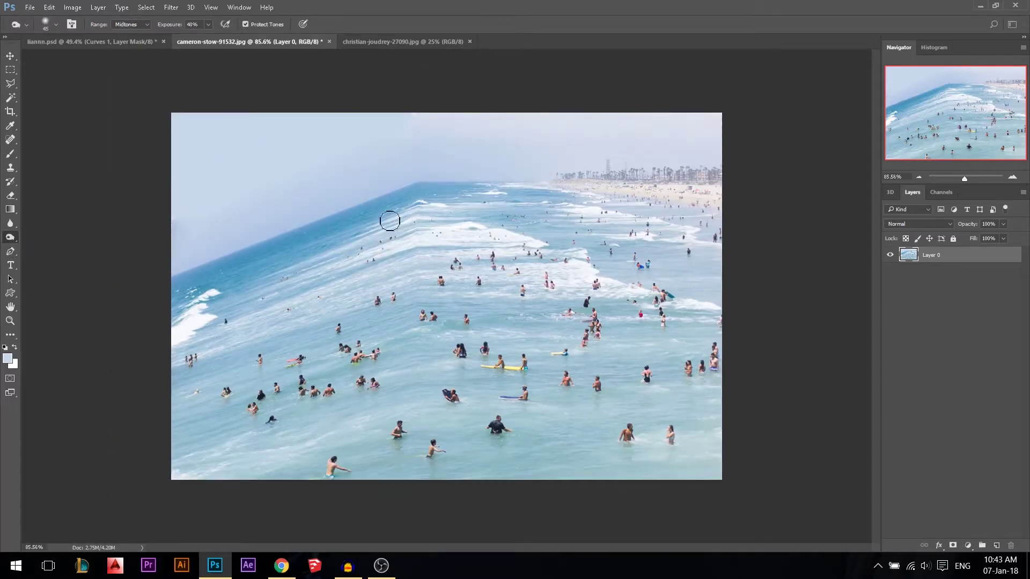
pyautogui.moveTo(413, 200)
pyautogui.mouseDown()
pyautogui.moveTo(367, 477)
pyautogui.moveTo(404, 256)
pyautogui.mouseUp()
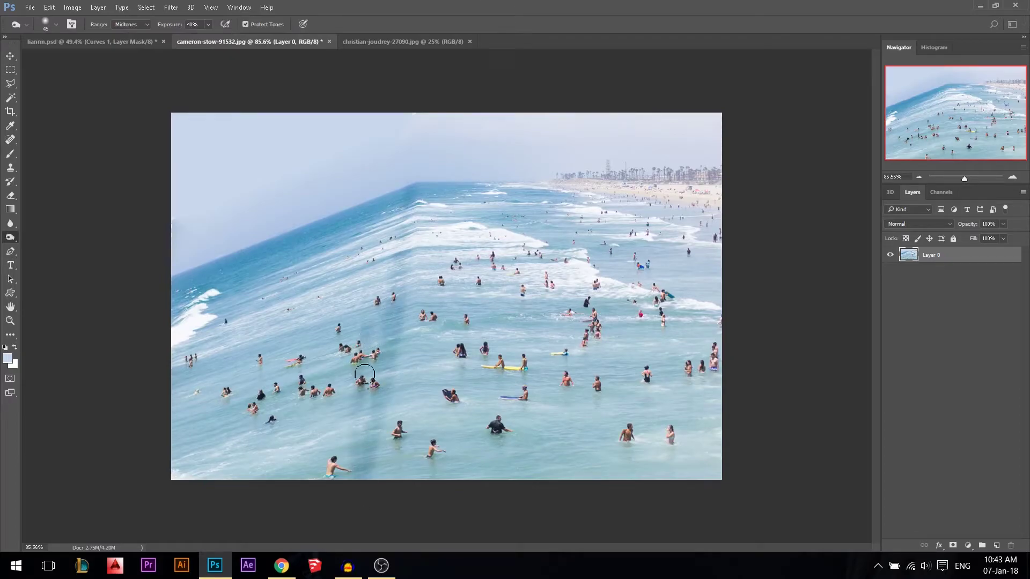
pyautogui.hotkey('ctrl', 'z')
pyautogui.moveTo(393, 223)
pyautogui.mouseDown()
pyautogui.moveTo(373, 208)
pyautogui.moveTo(181, 274)
pyautogui.moveTo(197, 279)
pyautogui.moveTo(349, 247)
pyautogui.mouseUp()
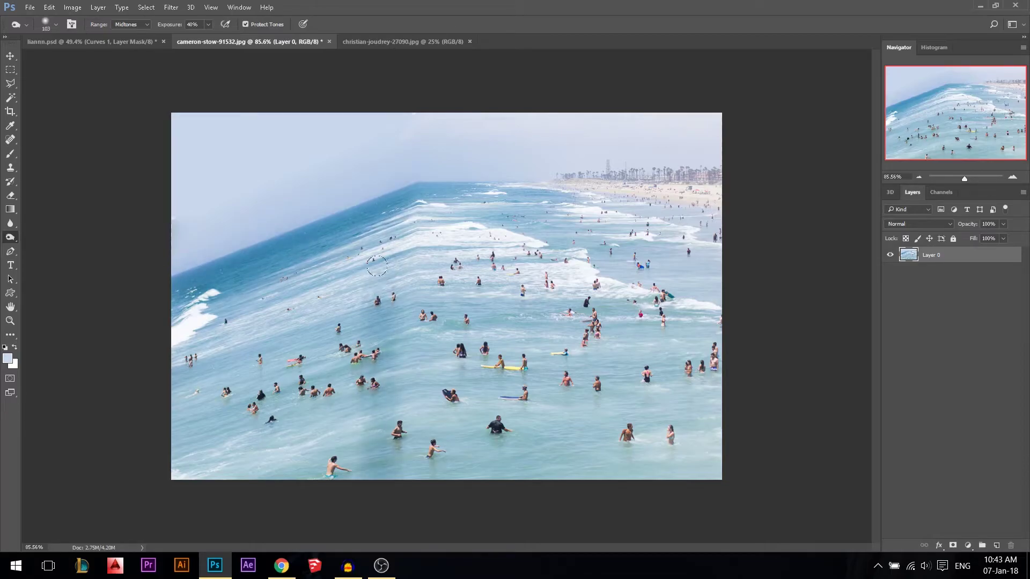
pyautogui.moveTo(354, 238)
pyautogui.mouseDown()
pyautogui.moveTo(311, 472)
pyautogui.moveTo(298, 365)
pyautogui.moveTo(246, 445)
pyautogui.moveTo(295, 457)
pyautogui.moveTo(226, 429)
pyautogui.moveTo(217, 461)
pyautogui.moveTo(193, 346)
pyautogui.moveTo(146, 444)
pyautogui.mouseUp()
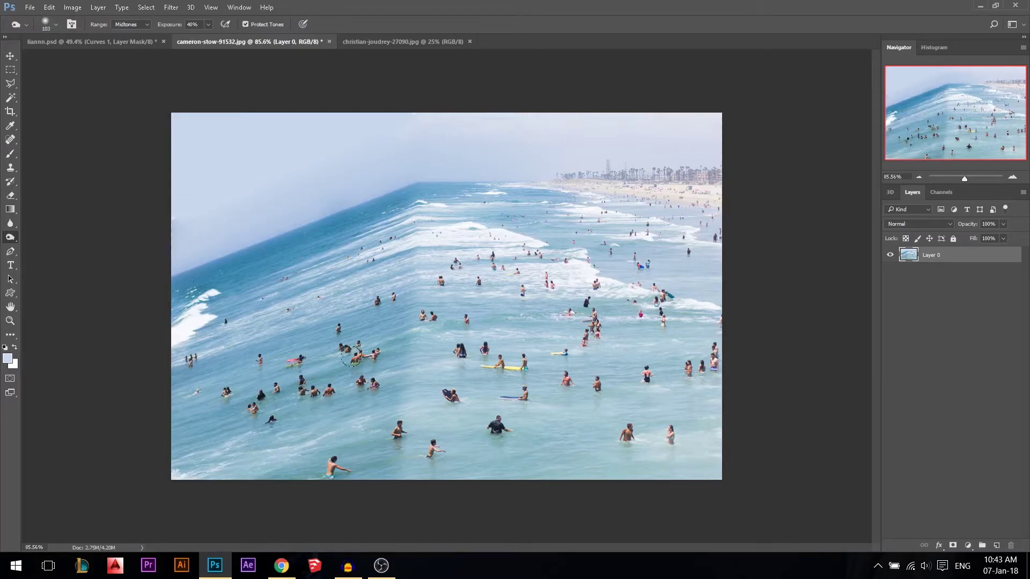
pyautogui.click(10, 55)
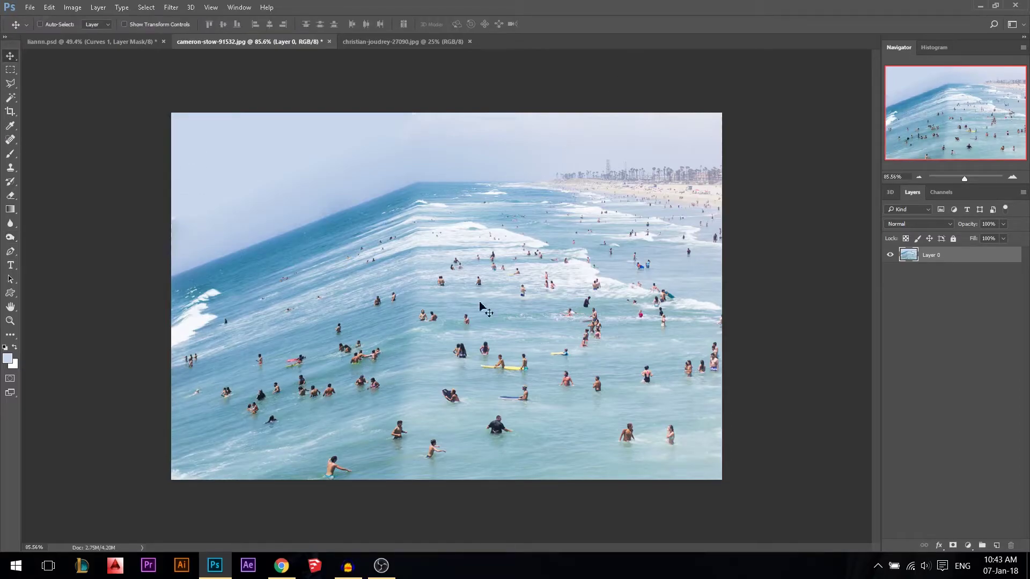
# - Select the sloping sea area with the Polygonal Lasso, following the tilted horizon and the fold down past the photo's lower edge
pyautogui.scroll(1, 399, 378)
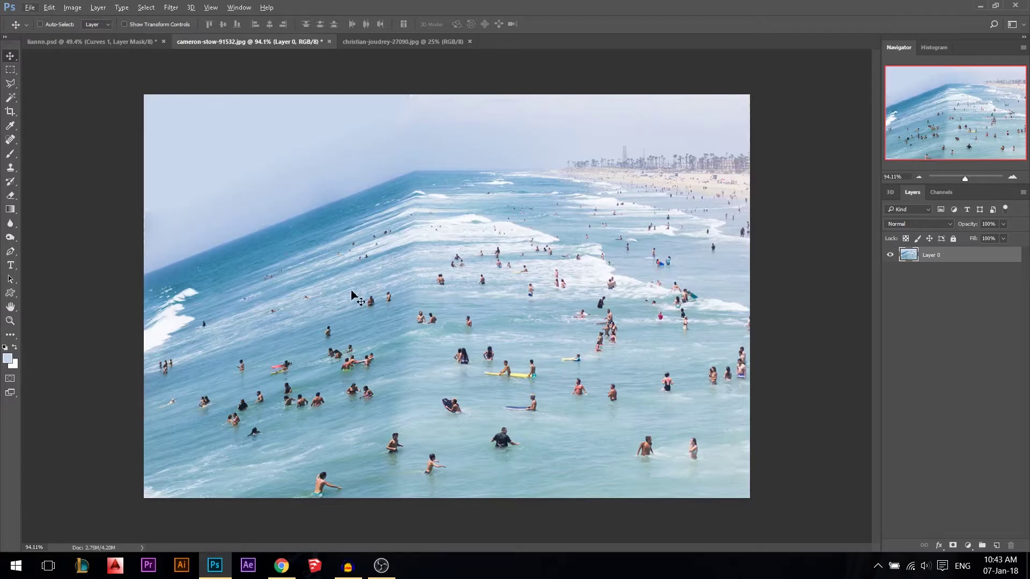
pyautogui.click(10, 84)
pyautogui.click(142, 278)
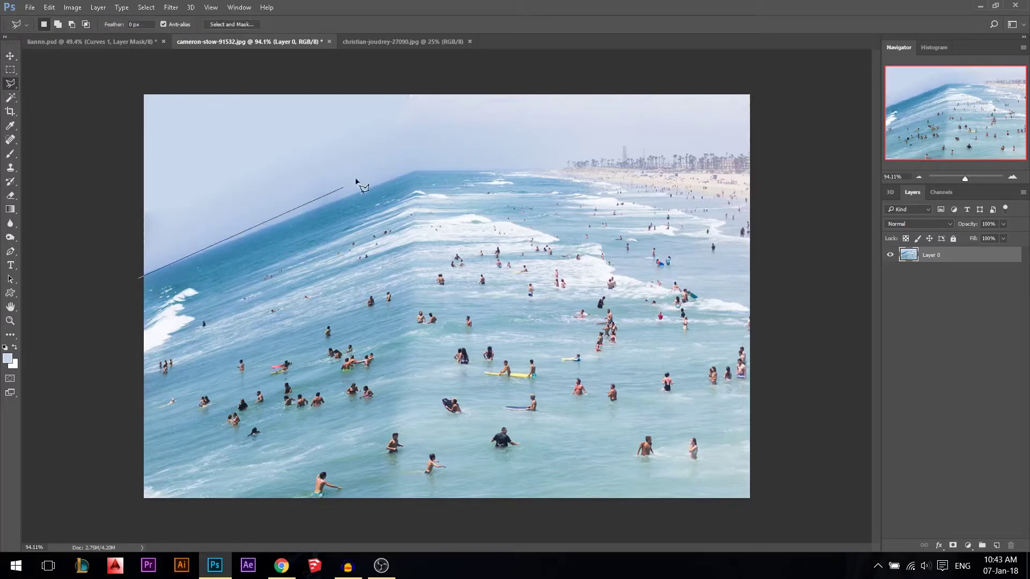
pyautogui.click(415, 171)
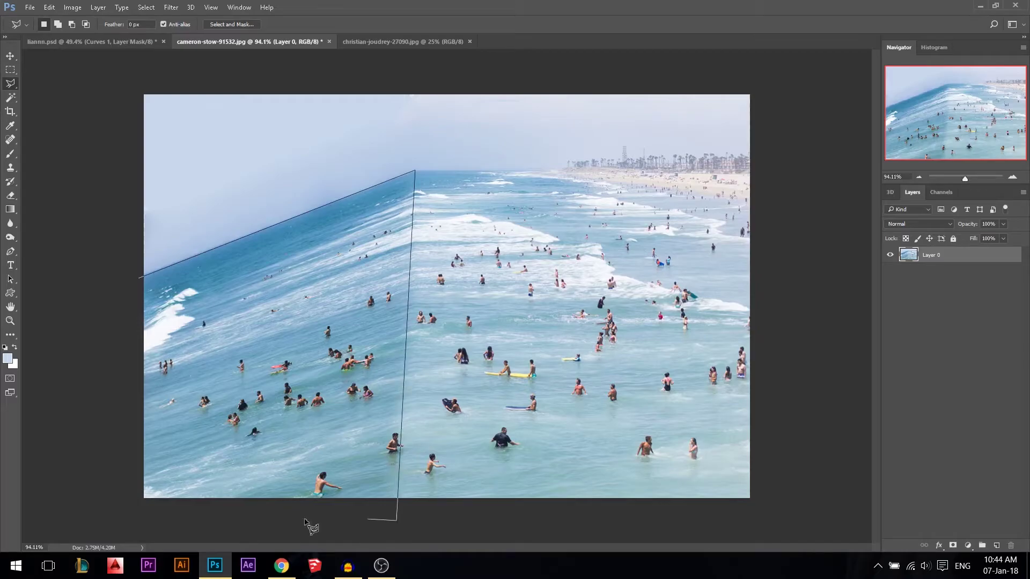
pyautogui.doubleClick(119, 512)
# - Darken the selected sloping sea with a Brightness/Contrast adjustment and clear the selection
pyautogui.click(73, 7)
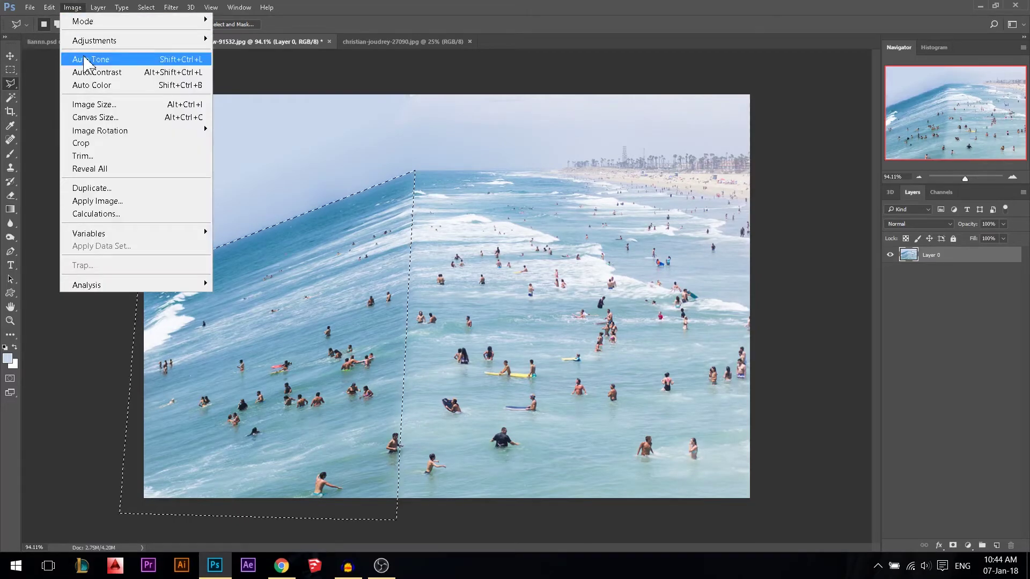
pyautogui.moveTo(184, 41)
pyautogui.click(242, 37)
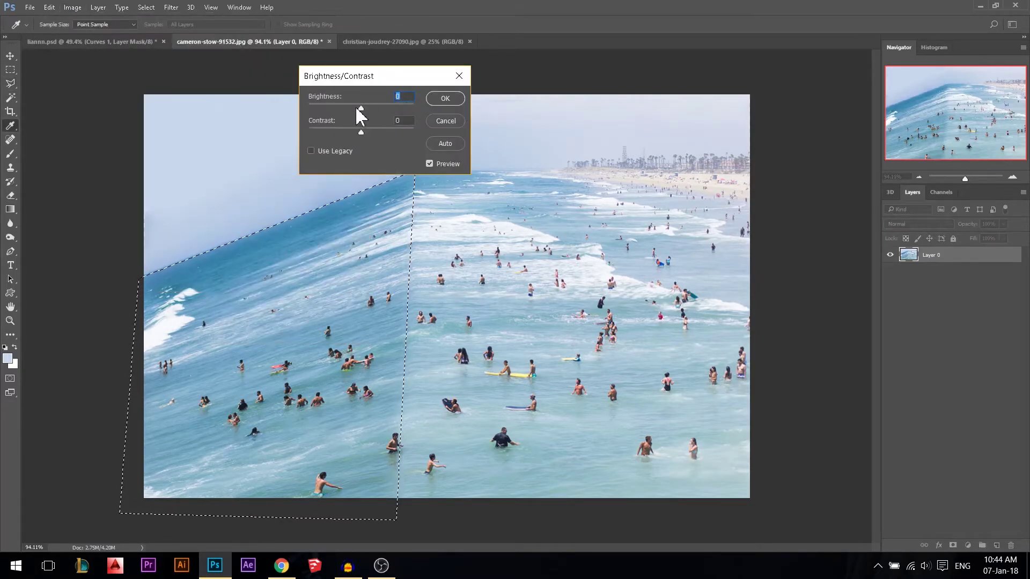
pyautogui.click(445, 98)
pyautogui.hotkey('ctrl', 'd')
pyautogui.scroll(-2, 464, 239)
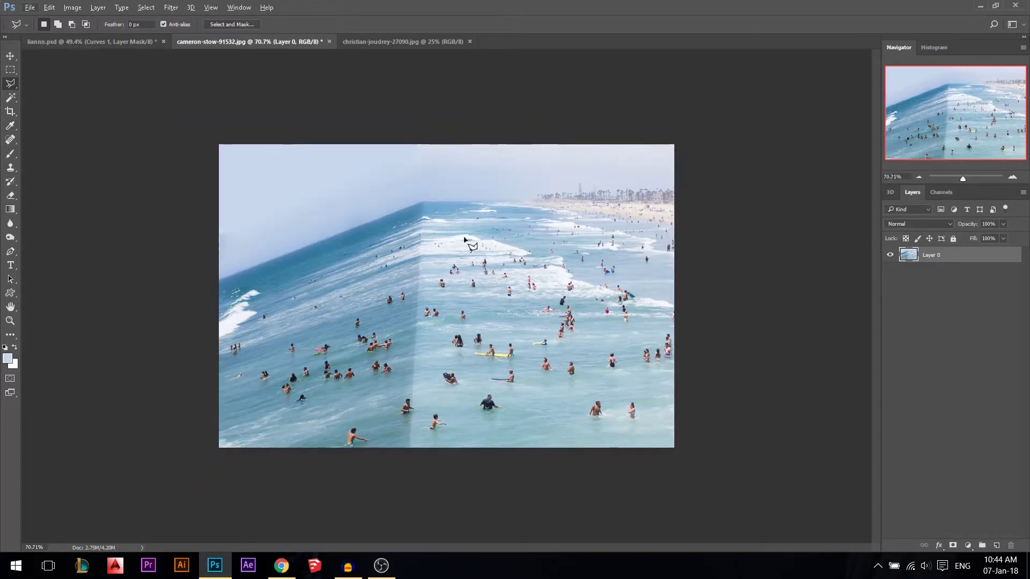
pyautogui.scroll(1, 408, 451)
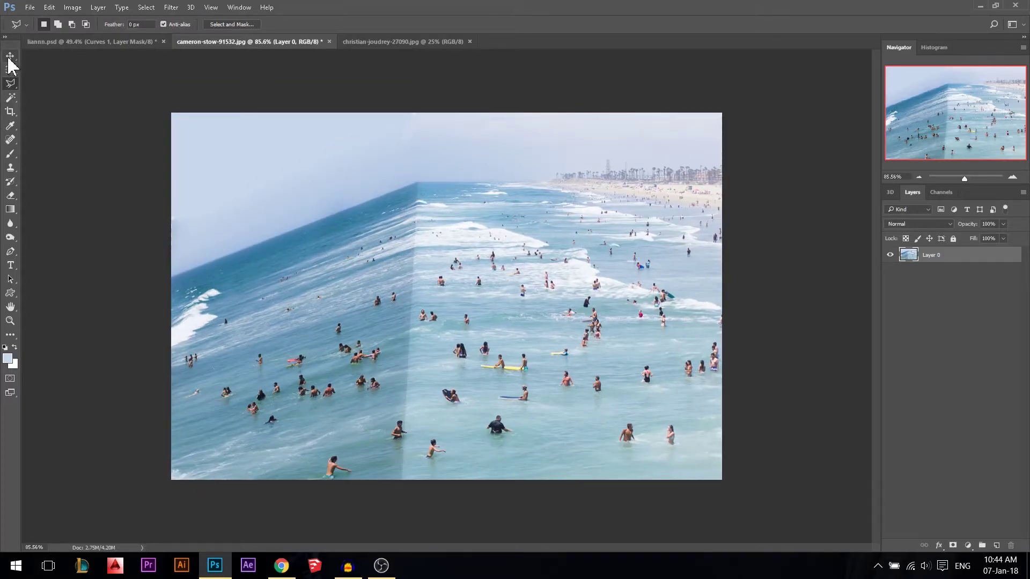
# - Switch to the sunset pier photo and unlock its Background layer so it can be warped
pyautogui.click(383, 40)
pyautogui.scroll(-1, 361, 280)
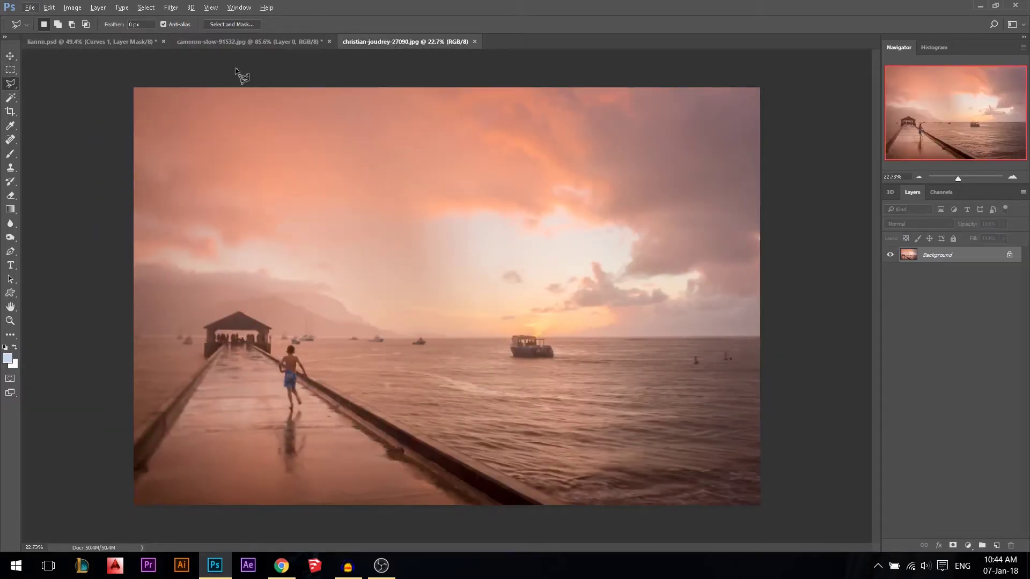
pyautogui.click(49, 7)
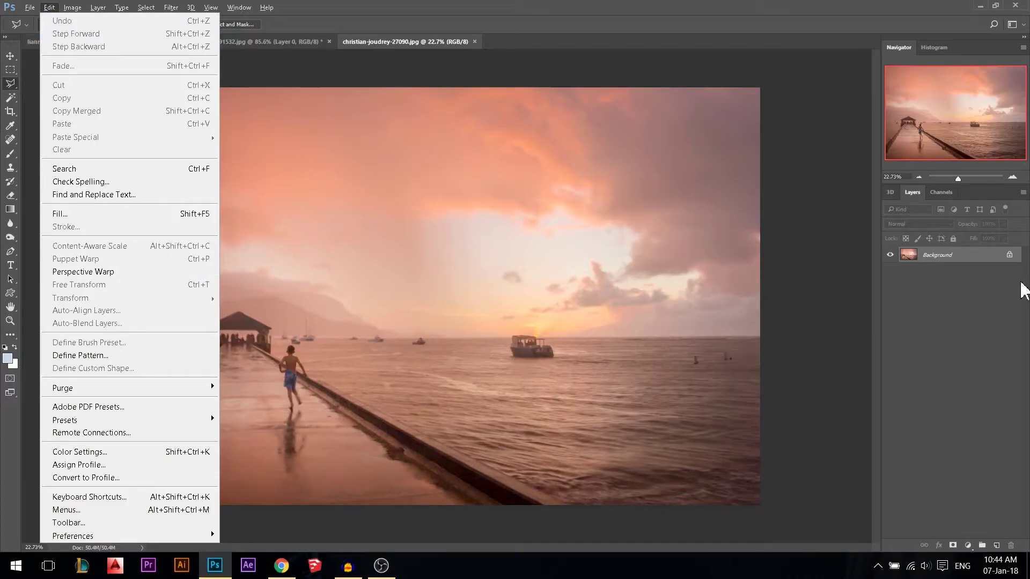
pyautogui.click(1021, 286)
pyautogui.click(1009, 255)
# - Start Perspective Warp and lay out a plane over the photo's left part, slanting its inner edge down to the pier railing's lower end
pyautogui.click(53, 8)
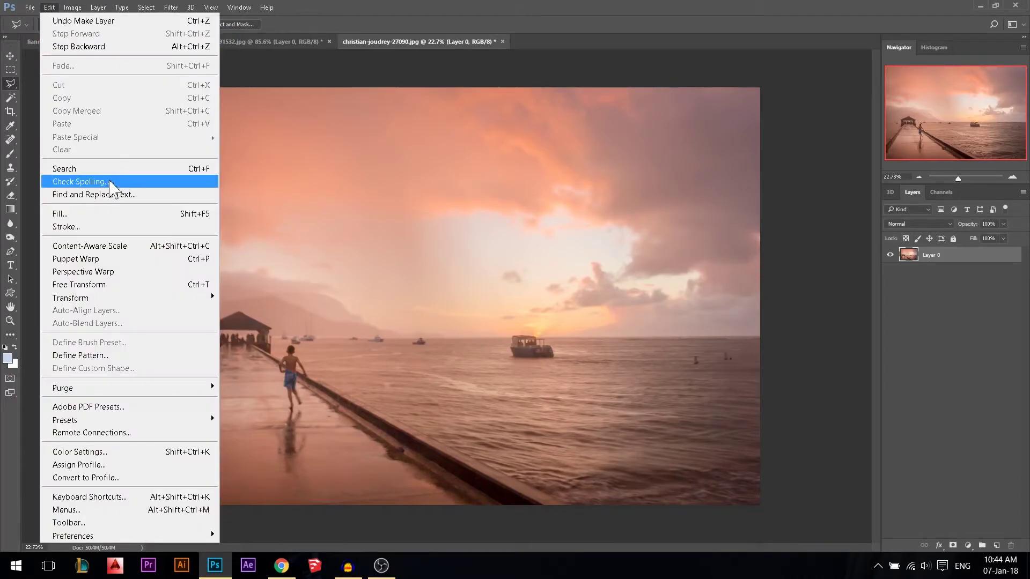
pyautogui.click(88, 268)
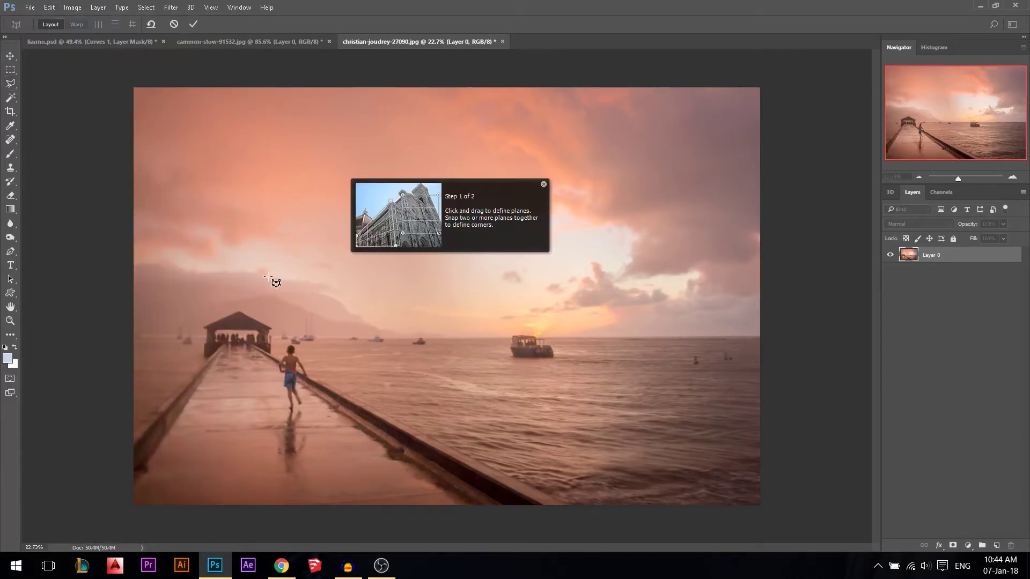
pyautogui.moveTo(116, 74); pyautogui.dragTo(382, 518)
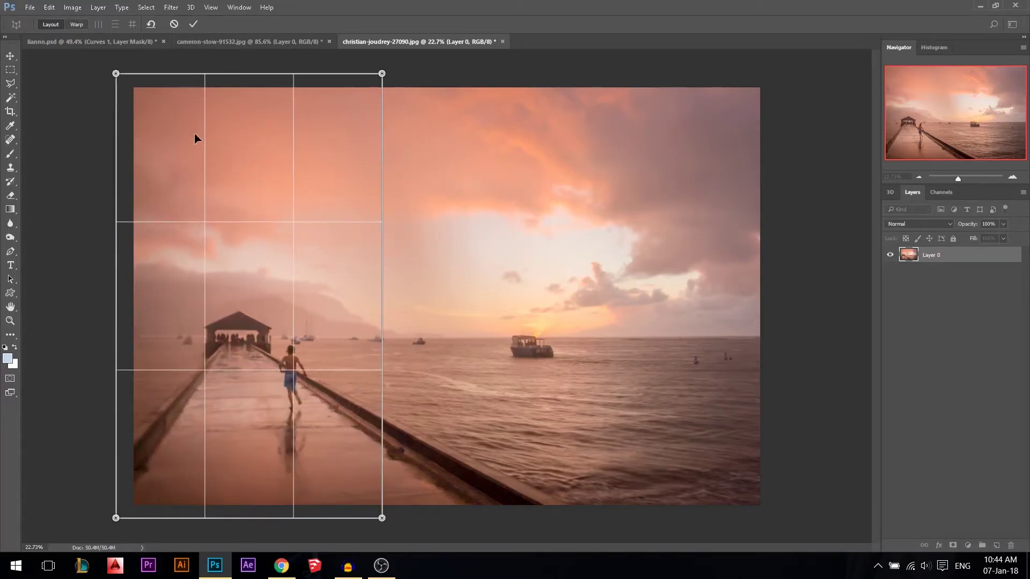
pyautogui.moveTo(117, 75); pyautogui.dragTo(123, 76)
pyautogui.hotkey('ctrl', 'z')
pyautogui.moveTo(382, 518); pyautogui.dragTo(553, 518)
pyautogui.moveTo(382, 74); pyautogui.dragTo(295, 79)
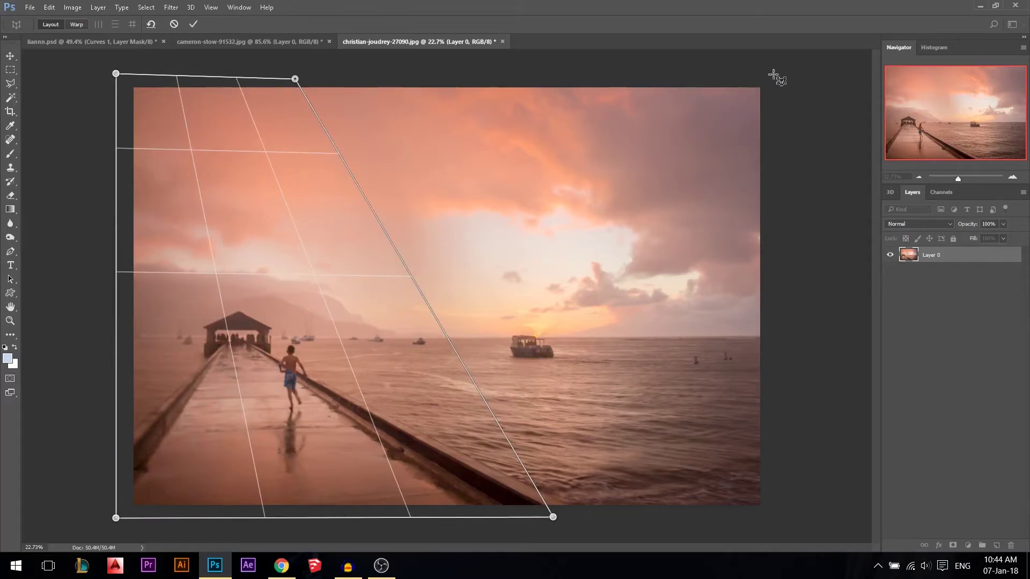
# - Add a second Perspective Warp plane joined to the slanted edge, covering the rest of the photo, and switch to Warp mode
pyautogui.moveTo(778, 75); pyautogui.dragTo(555, 511)
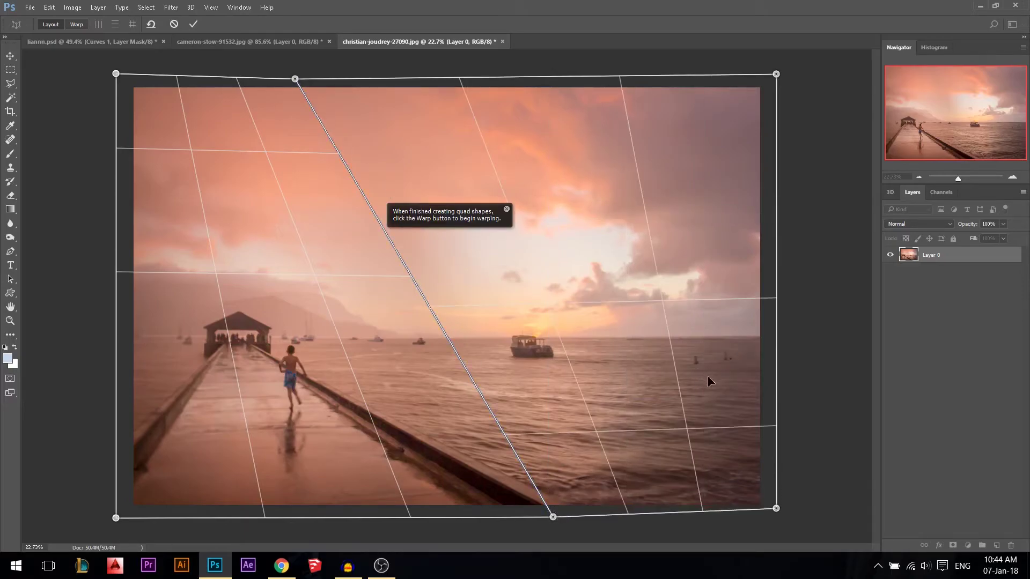
pyautogui.moveTo(777, 509); pyautogui.dragTo(777, 518)
pyautogui.hotkey('ctrl', '-')
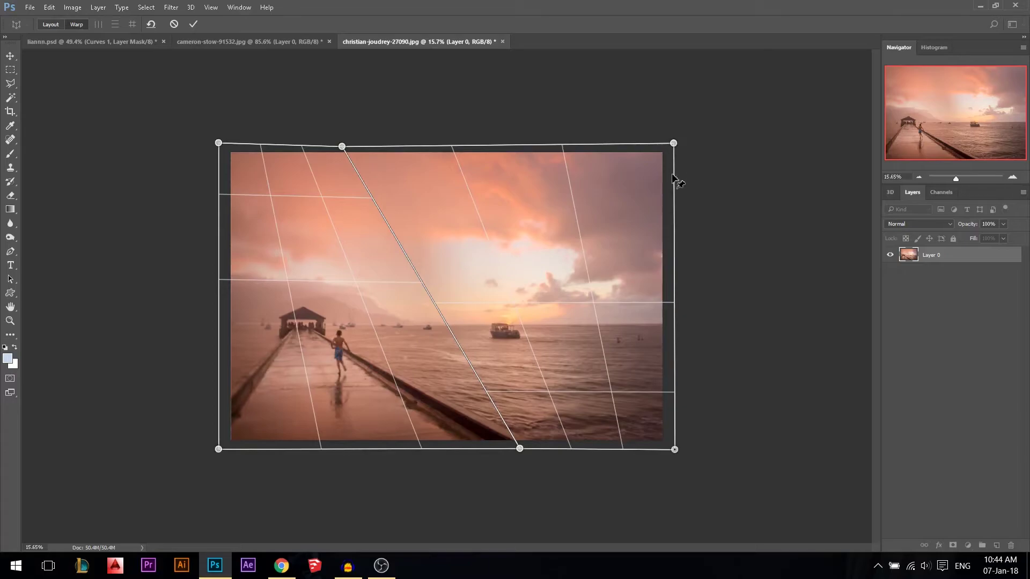
# - Warp the right plane by pulling both its outer corners down so the sea slopes away from the pier, and apply the warp
pyautogui.moveTo(674, 179); pyautogui.dragTo(675, 215)
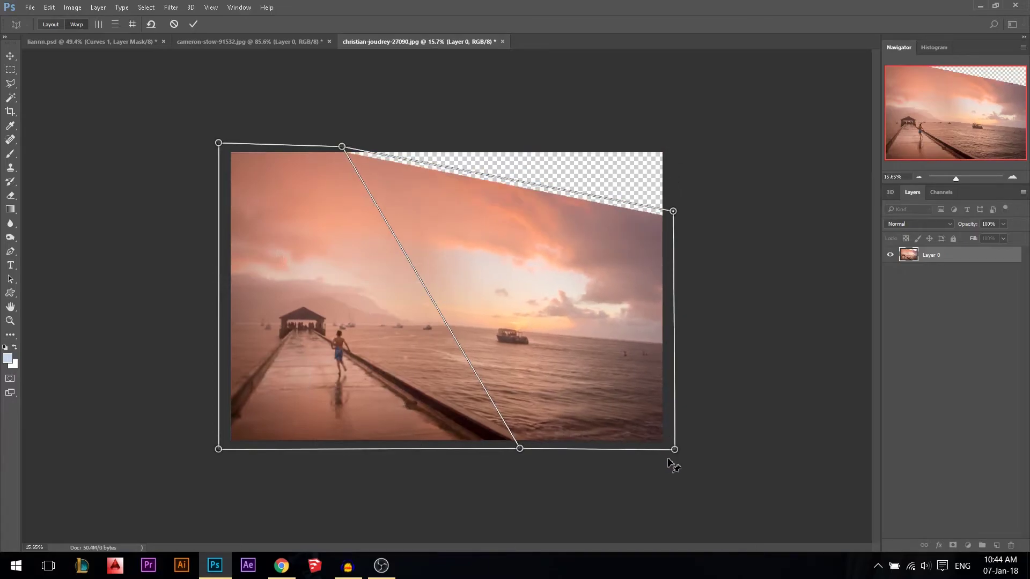
pyautogui.moveTo(669, 460); pyautogui.dragTo(677, 518)
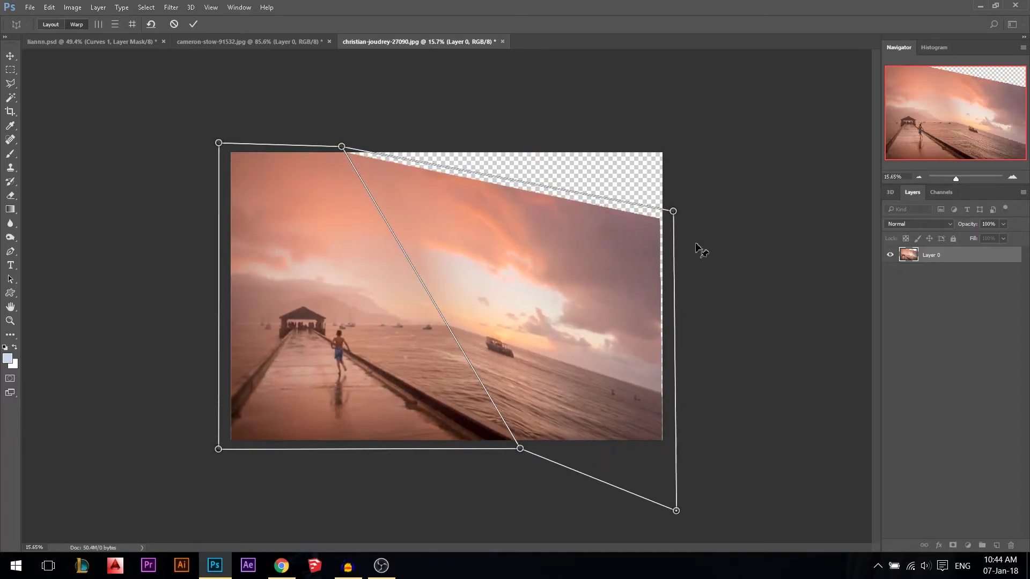
pyautogui.moveTo(673, 212); pyautogui.dragTo(679, 225)
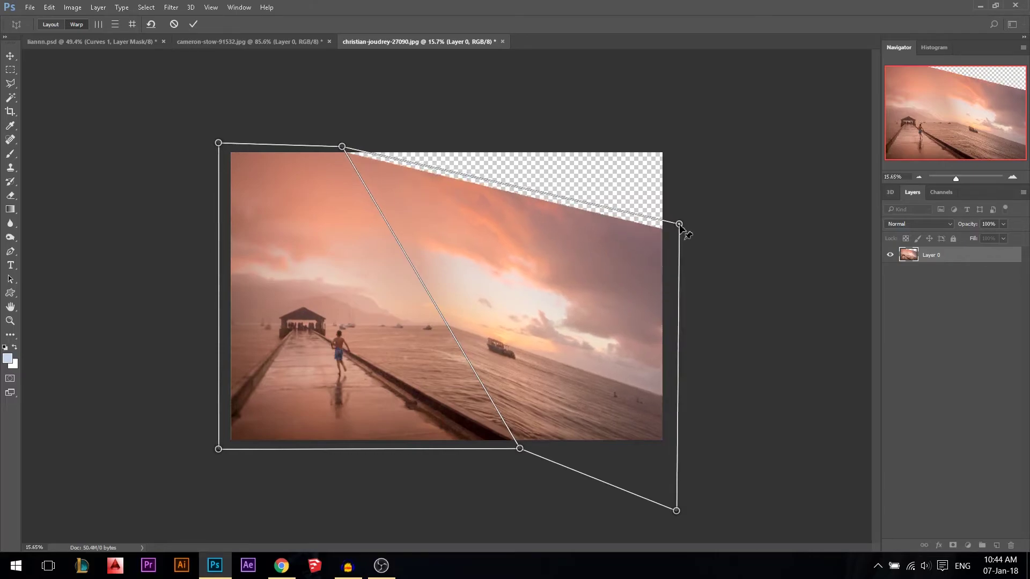
pyautogui.click(193, 24)
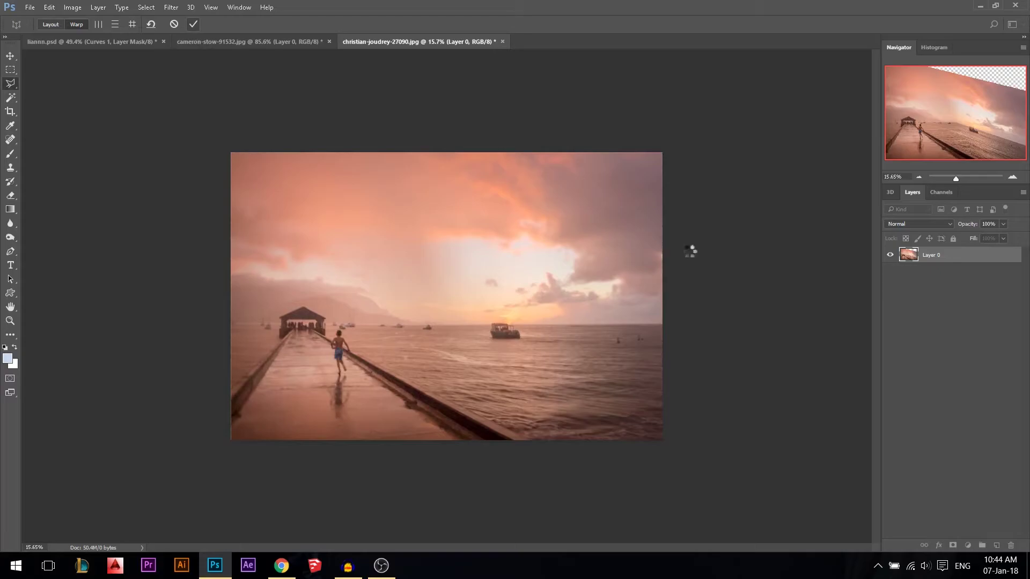
# - Scale the warped pier layer up proportionally to about 108.5% with Free Transform so it overfills the canvas
pyautogui.hotkey('ctrl', 't')
pyautogui.moveTo(661, 157); pyautogui.dragTo(700, 131)
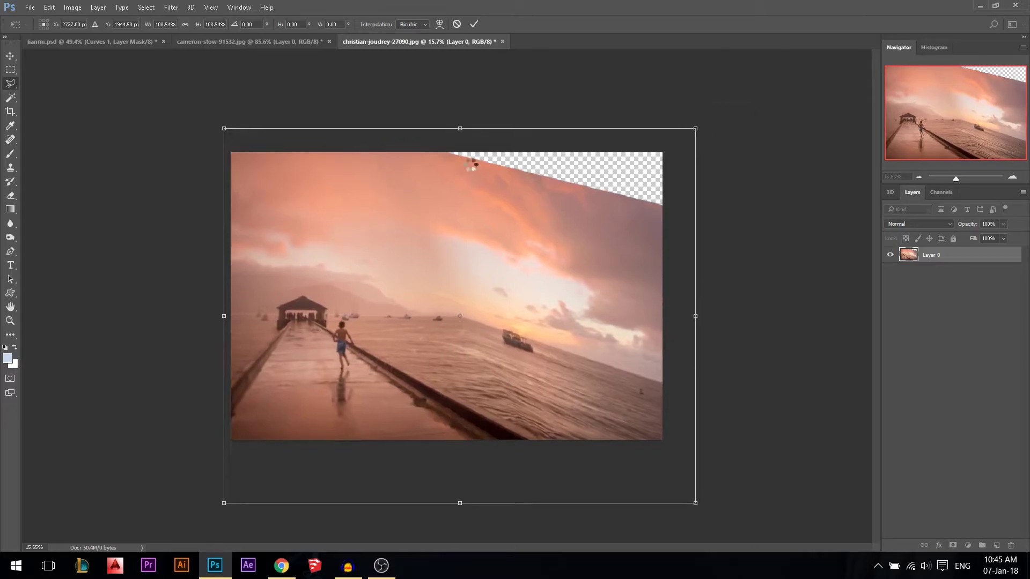
pyautogui.press('Return')
pyautogui.hotkey('ctrl', '0')
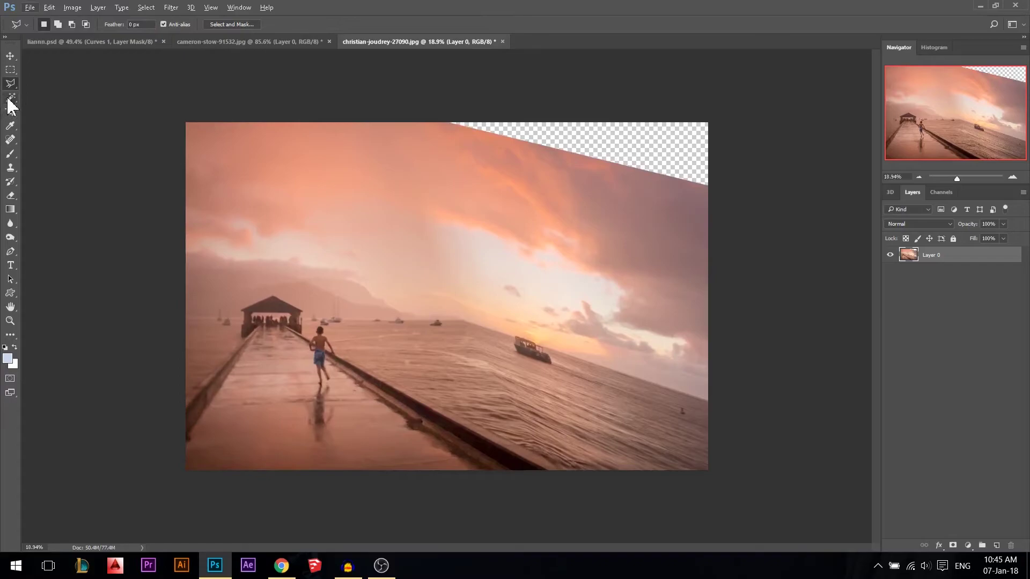
# - Select the transparent upper-right corner of the pier photo with the Magic Wand, fill it using Content-Aware, and clear the selection
pyautogui.click(9, 102)
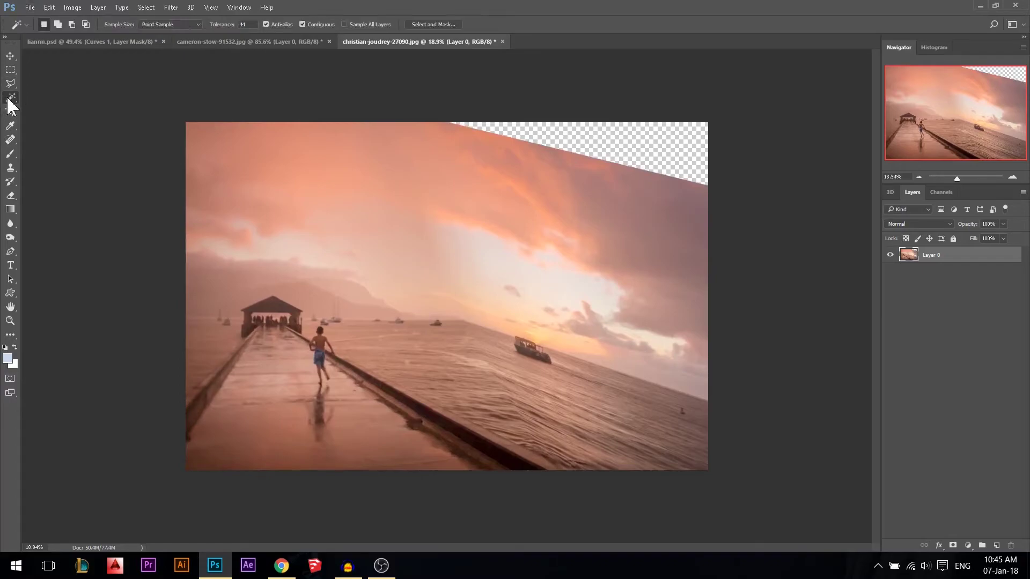
pyautogui.click(604, 156)
pyautogui.hotkey('shift', 'F5')
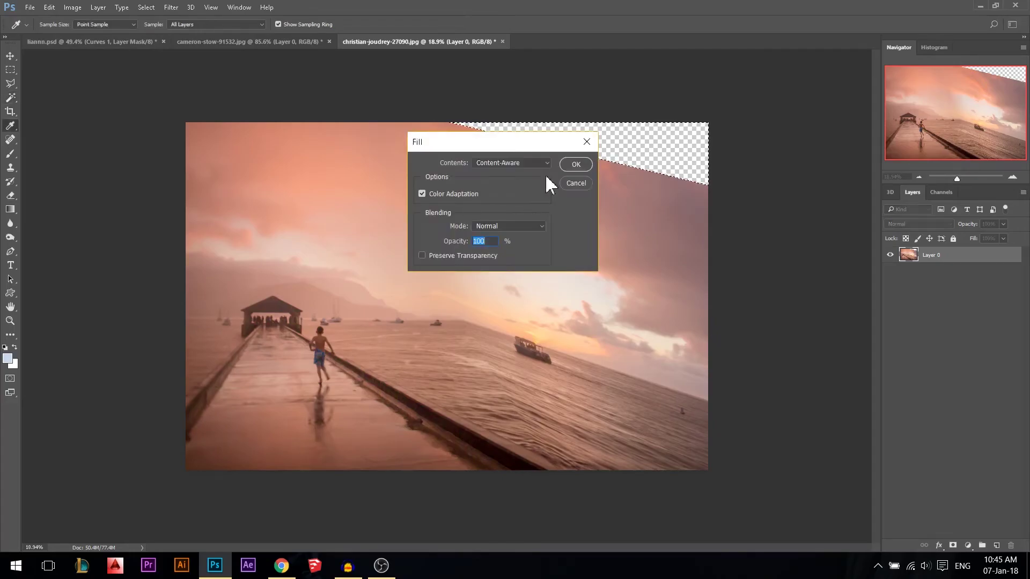
pyautogui.click(568, 182)
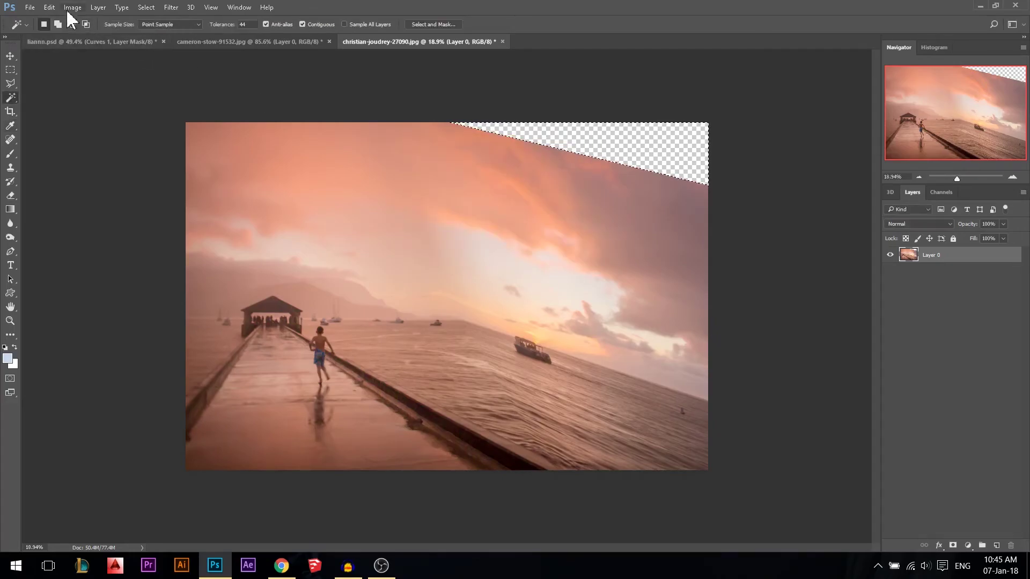
pyautogui.click(49, 7)
pyautogui.click(59, 213)
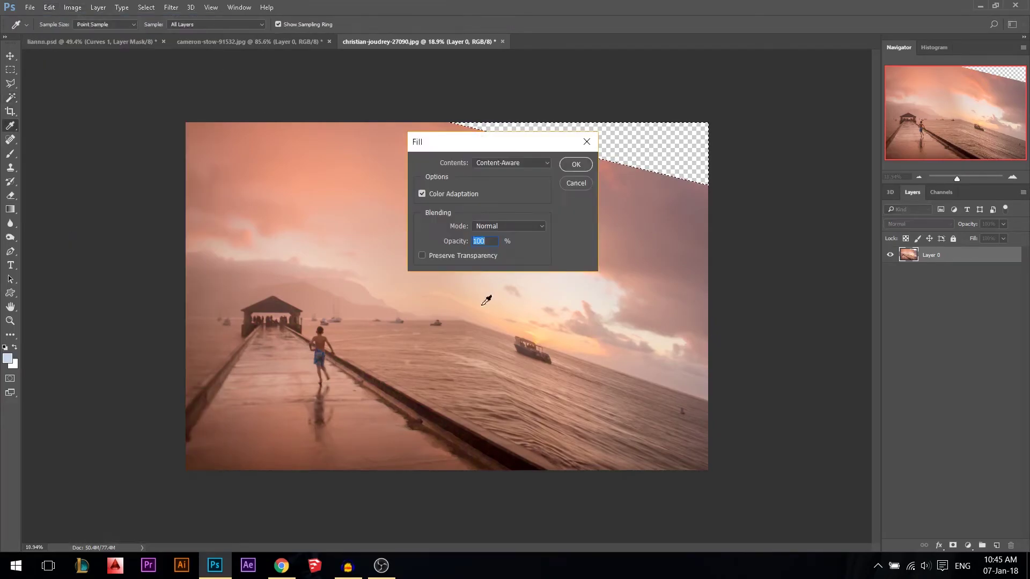
pyautogui.click(491, 163)
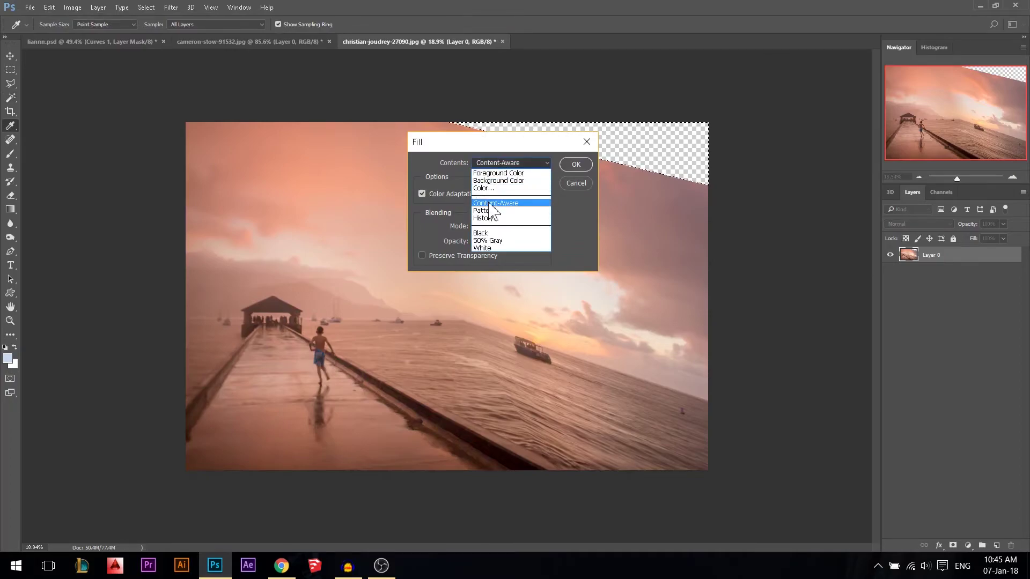
pyautogui.click(491, 205)
pyautogui.click(575, 163)
pyautogui.press('w')
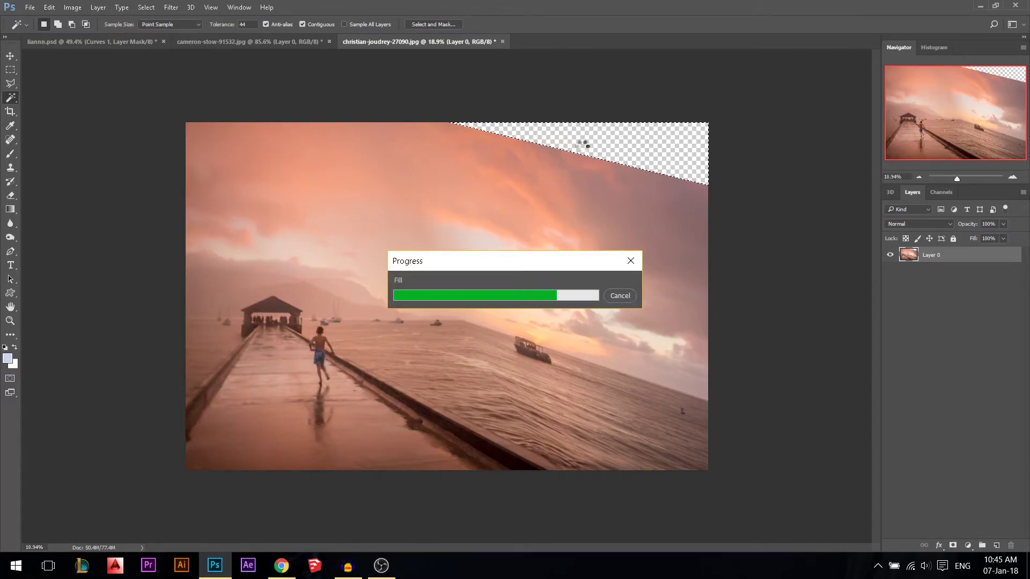
pyautogui.scroll(5, 678, 180)
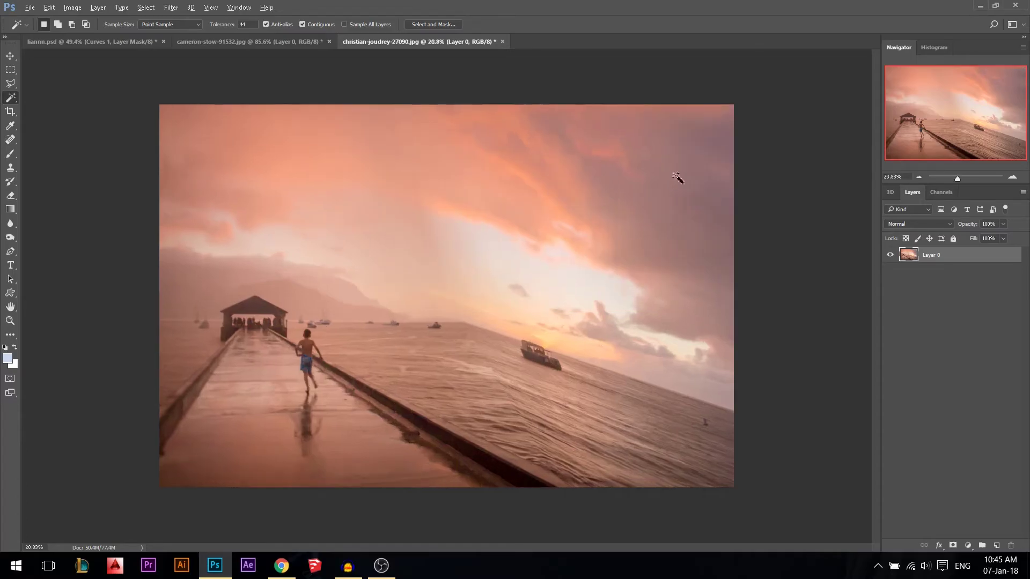
# - Remove the thin diagonal seam line across the filled sky with the Clone Stamp tool
pyautogui.scroll(-3, 678, 223)
pyautogui.scroll(5, 740, 190)
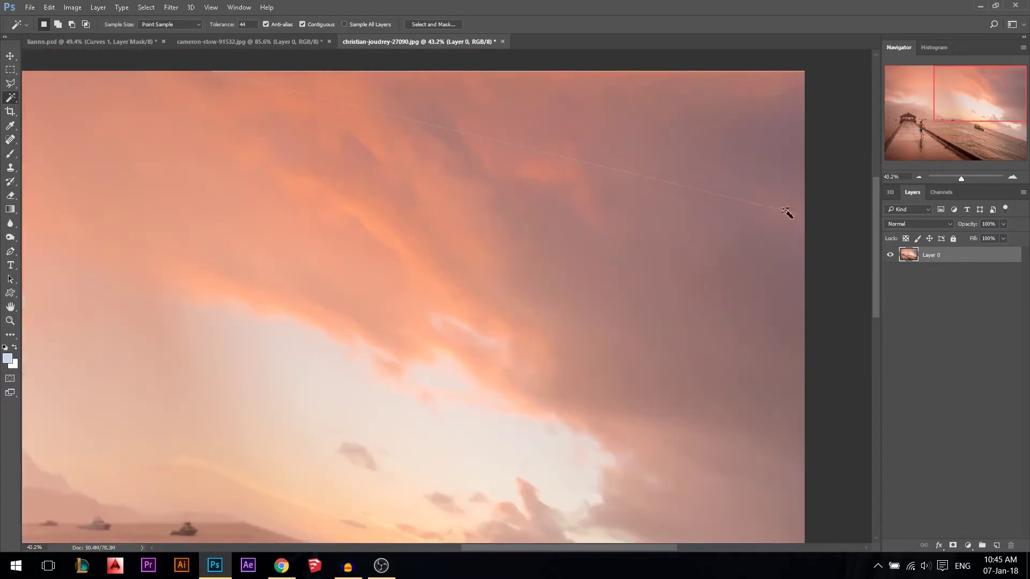
pyautogui.scroll(-1, 800, 227)
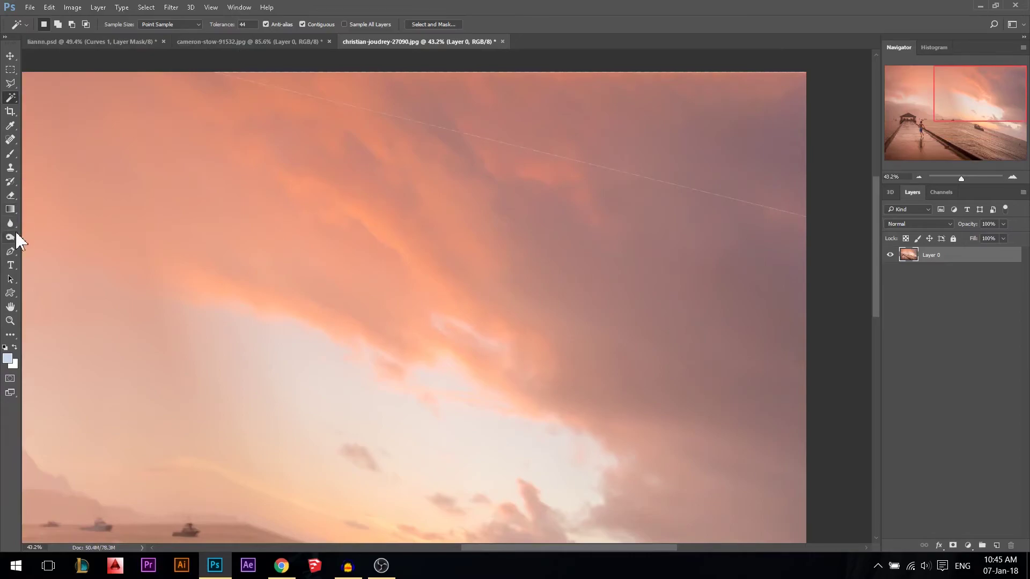
pyautogui.click(13, 168)
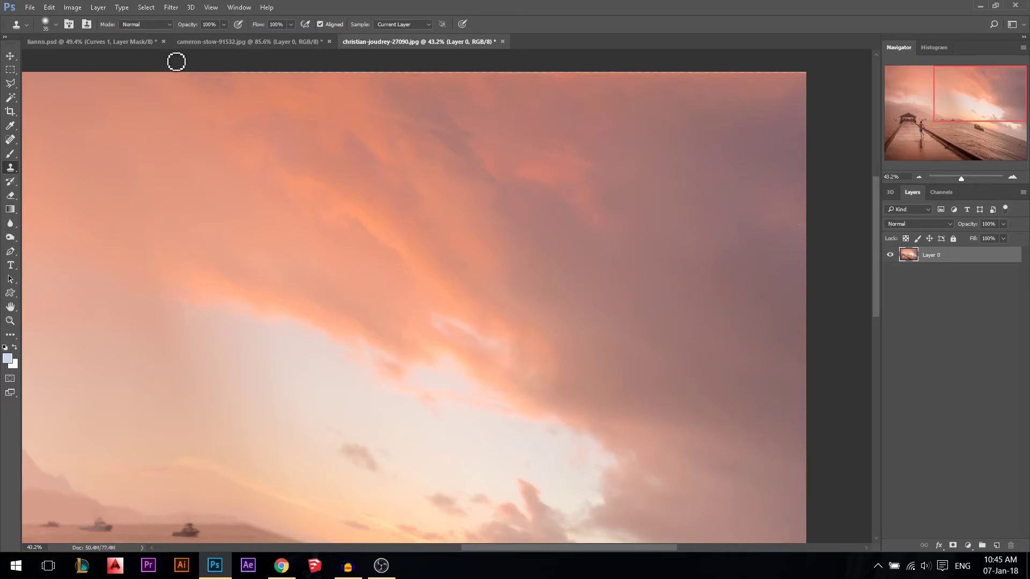
pyautogui.keyDown('alt'); pyautogui.scroll(-3, 797, 192); pyautogui.keyUp('alt')
pyautogui.keyDown('alt'); pyautogui.scroll(-2, 534, 187); pyautogui.keyUp('alt')
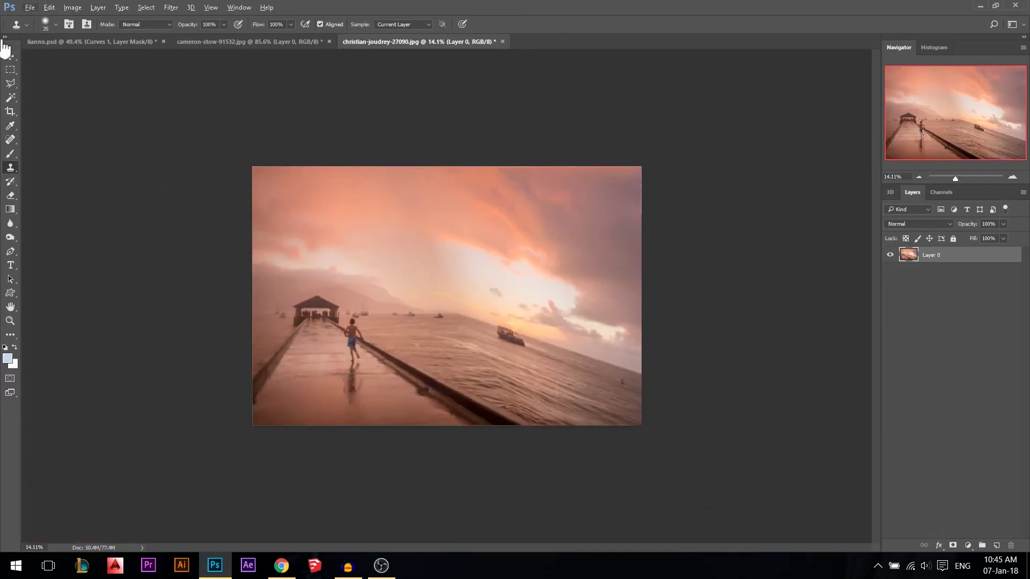
pyautogui.click(11, 56)
pyautogui.keyDown('alt'); pyautogui.scroll(5, 660, 175); pyautogui.keyUp('alt')
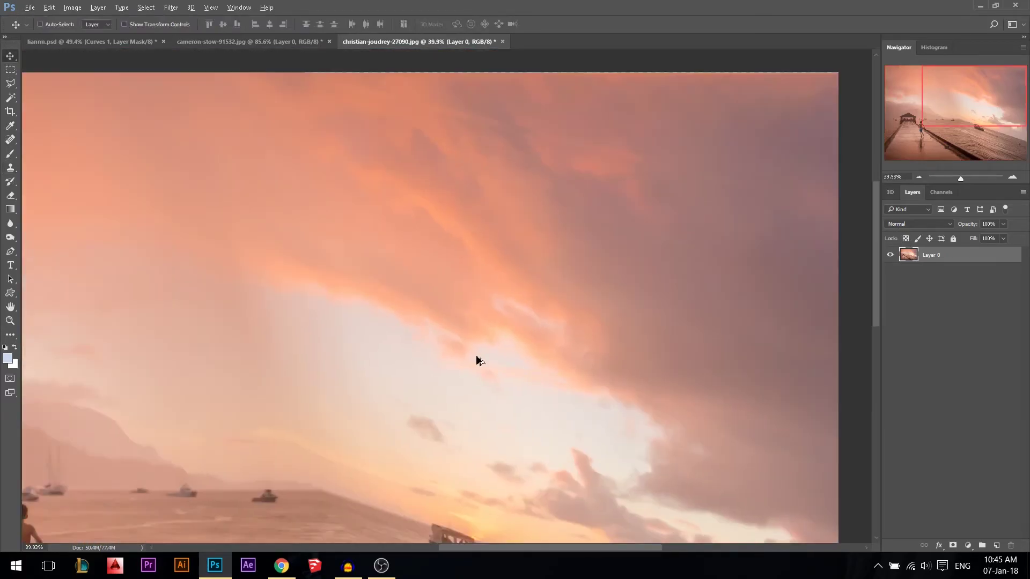
pyautogui.keyDown('alt'); pyautogui.scroll(-1, 603, 156); pyautogui.keyUp('alt')
pyautogui.hotkey('ctrl', 't')
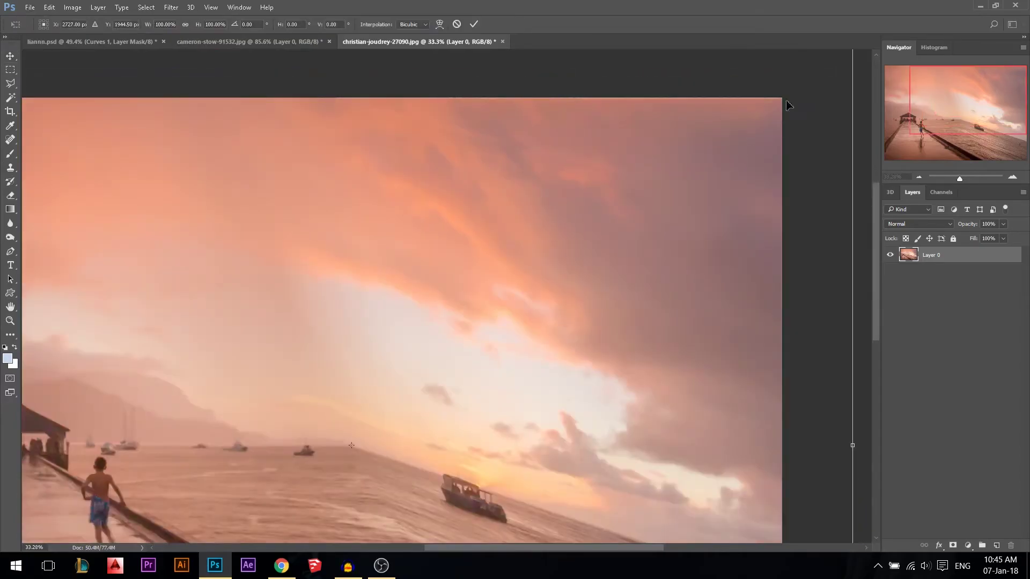
pyautogui.press('Escape')
pyautogui.keyDown('alt'); pyautogui.scroll(-3, 645, 164); pyautogui.keyUp('alt')
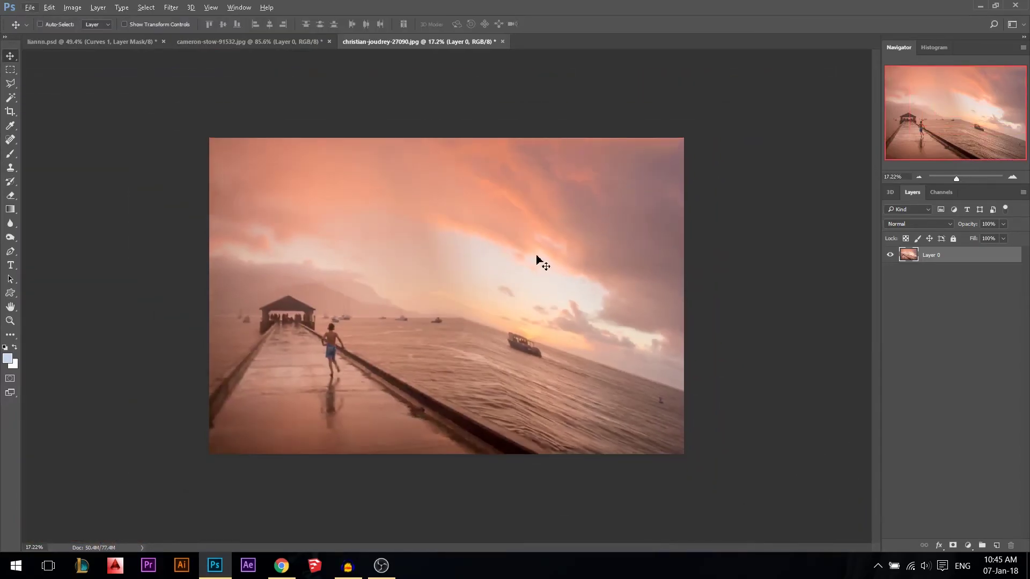
pyautogui.keyDown('alt'); pyautogui.scroll(1, 426, 426); pyautogui.keyUp('alt')
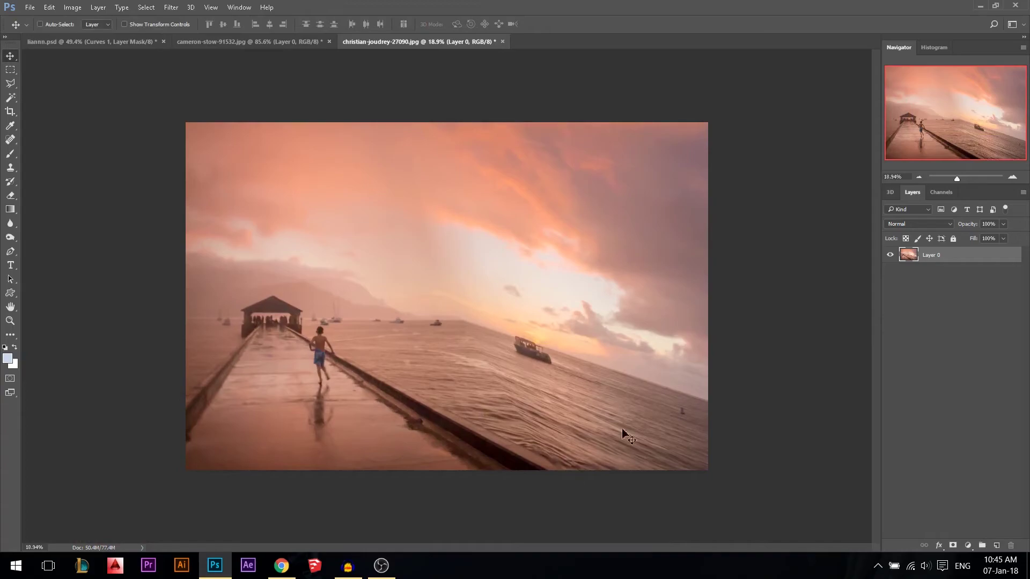
# - Darken the sloping sea right of the pier with the Burn tool, set to Midtones at 40% exposure
pyautogui.click(11, 237)
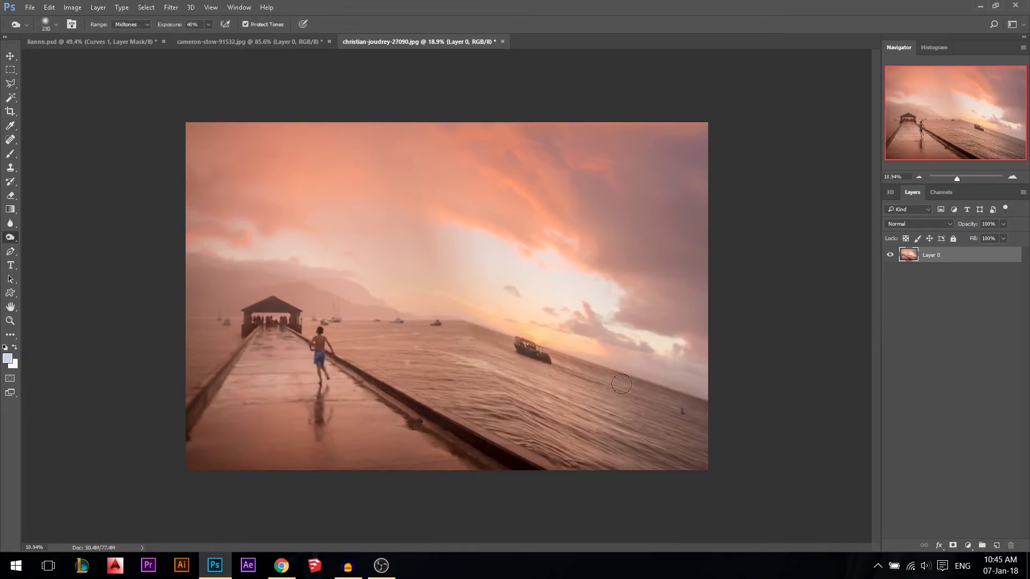
pyautogui.moveTo(495, 347)
pyautogui.mouseDown()
pyautogui.moveTo(539, 408)
pyautogui.moveTo(655, 448)
pyautogui.mouseUp()
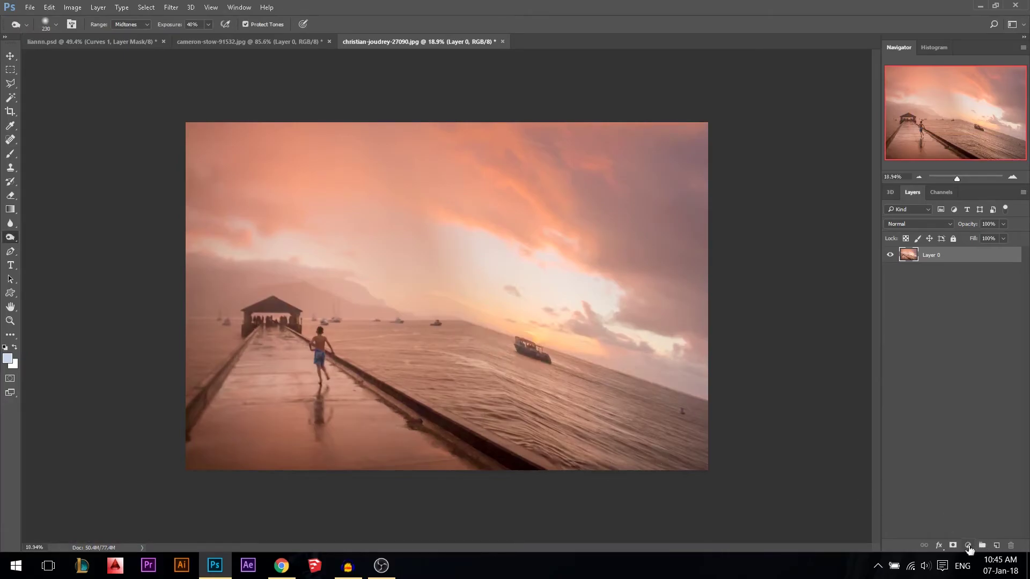
# - Add a Brightness/Contrast adjustment layer over the pier photo with brightness -63, and invert its mask to black
pyautogui.click(969, 546)
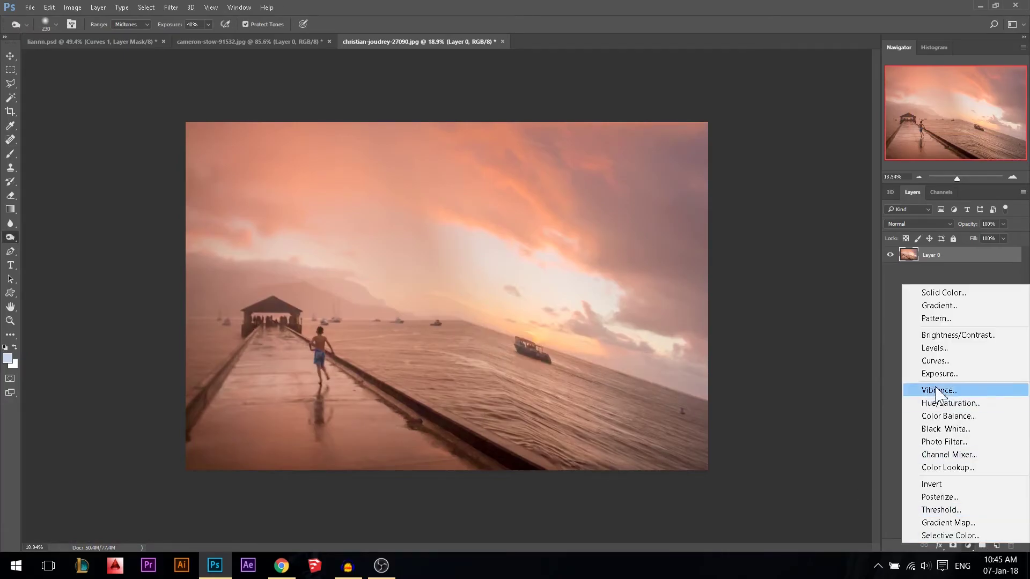
pyautogui.click(953, 336)
pyautogui.moveTo(718, 115); pyautogui.dragTo(711, 113)
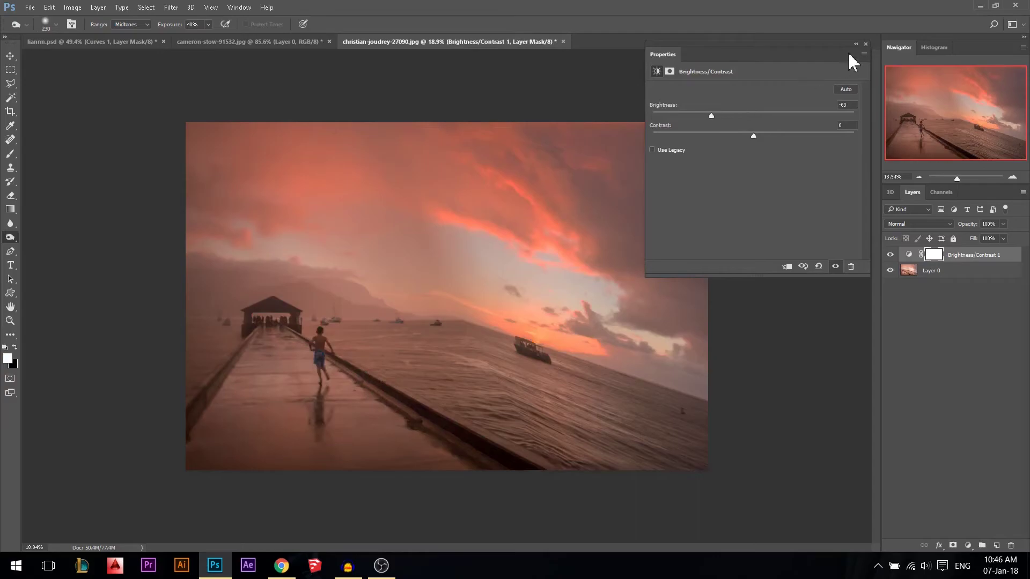
pyautogui.click(865, 43)
pyautogui.hotkey('ctrl', 'i')
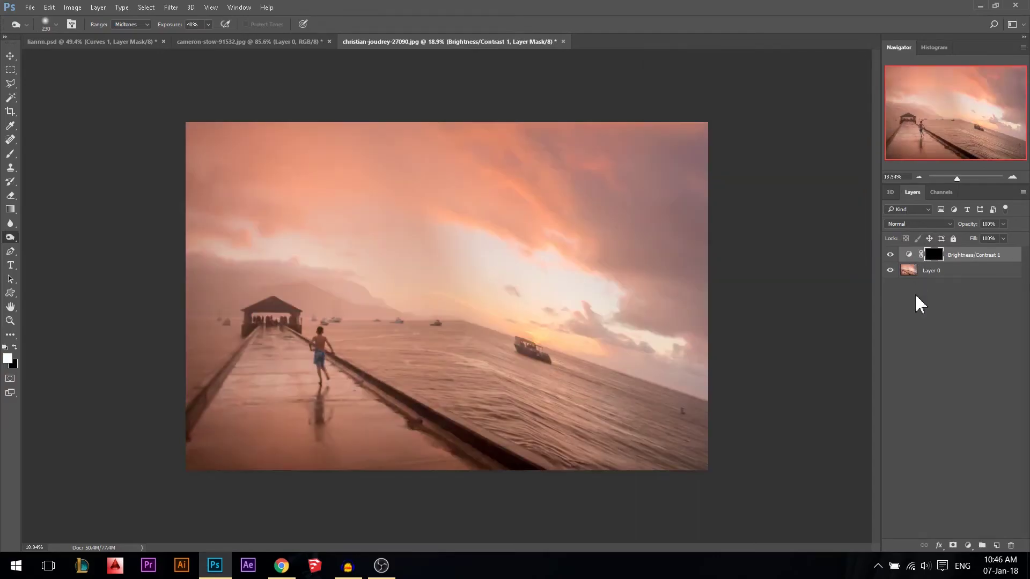
# - Outline the sloping sea beyond the fold with the Polygonal Lasso, fill it white on the adjustment mask, and clear the selection
pyautogui.click(10, 84)
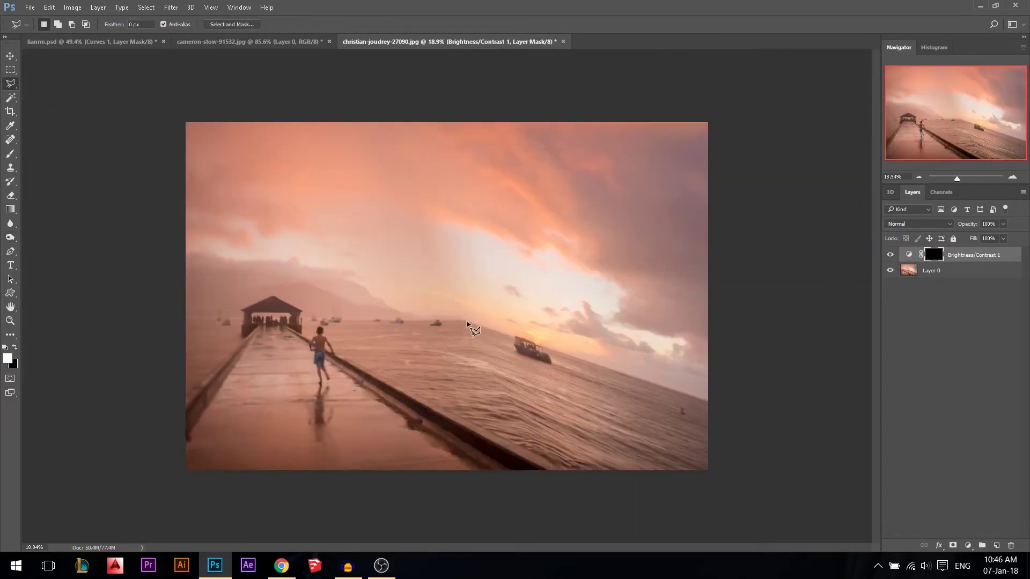
pyautogui.click(462, 321)
pyautogui.click(715, 400)
pyautogui.click(728, 497)
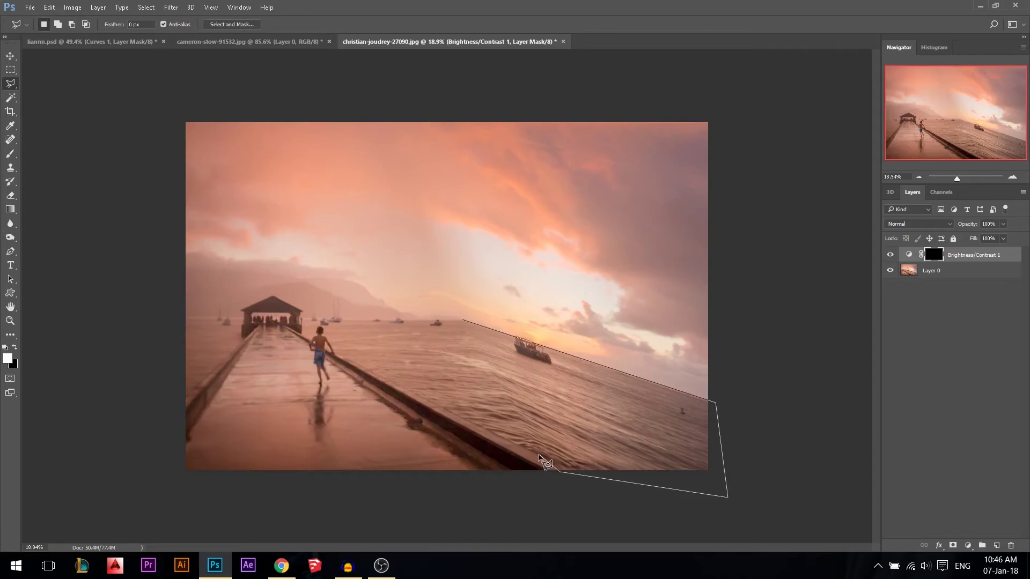
pyautogui.doubleClick(539, 455)
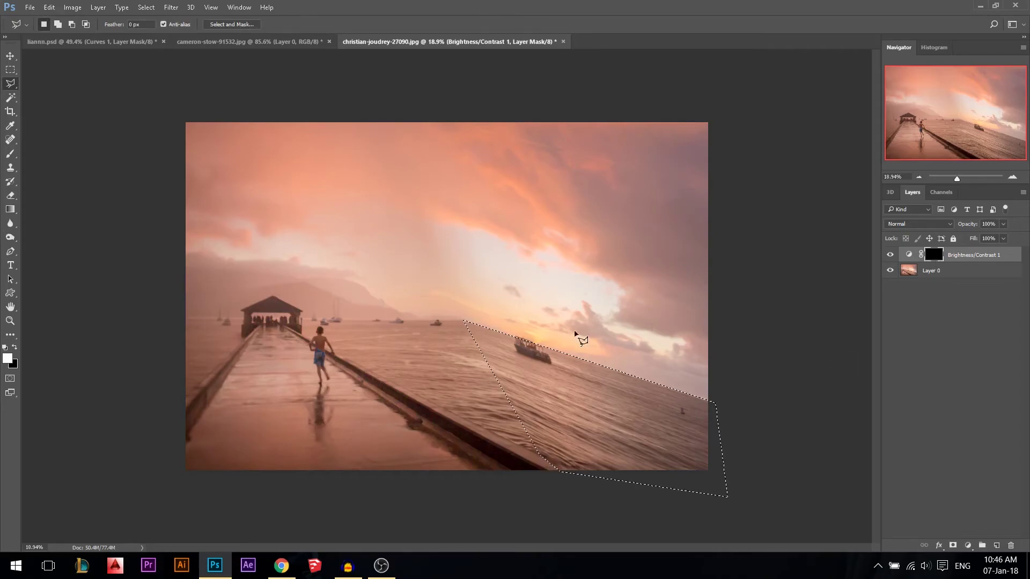
pyautogui.hotkey('alt', 'BackSpace')
pyautogui.hotkey('ctrl', 'd')
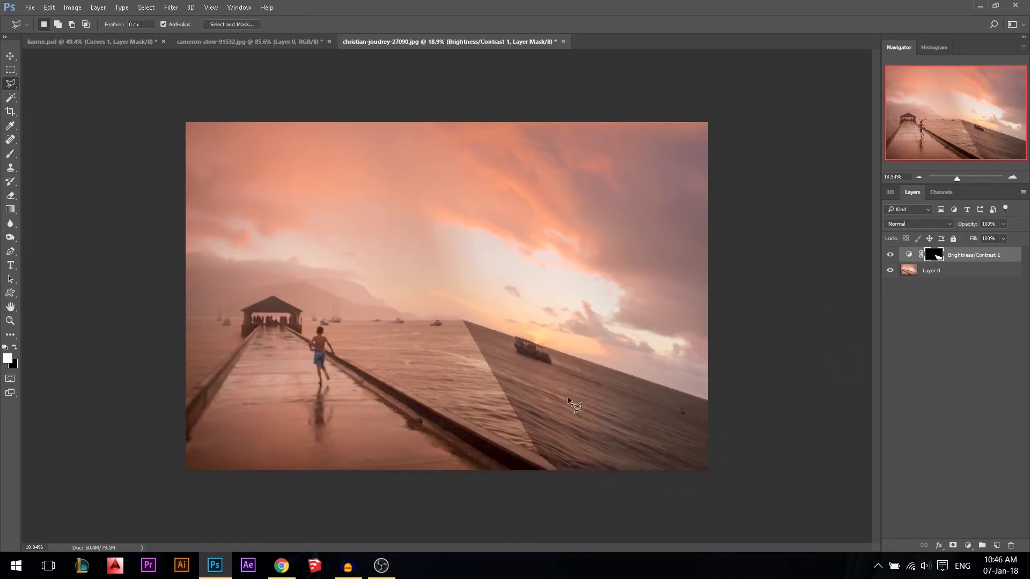
# - Soften the Brightness/Contrast mask's edge with a Gaussian Blur of radius 55.3 pixels and compare the image with the adjustment on and off
pyautogui.click(11, 56)
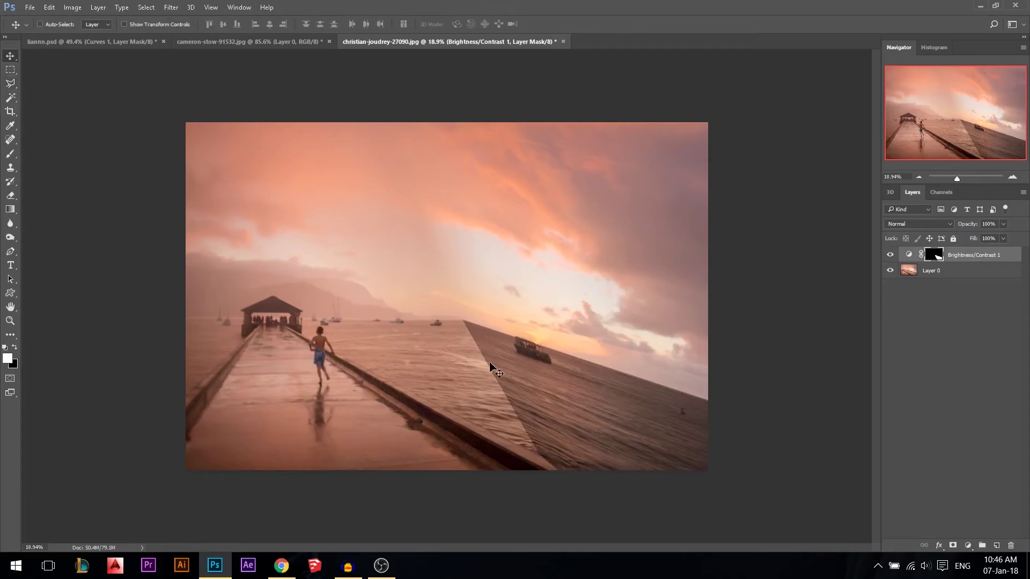
pyautogui.scroll(1, 537, 413)
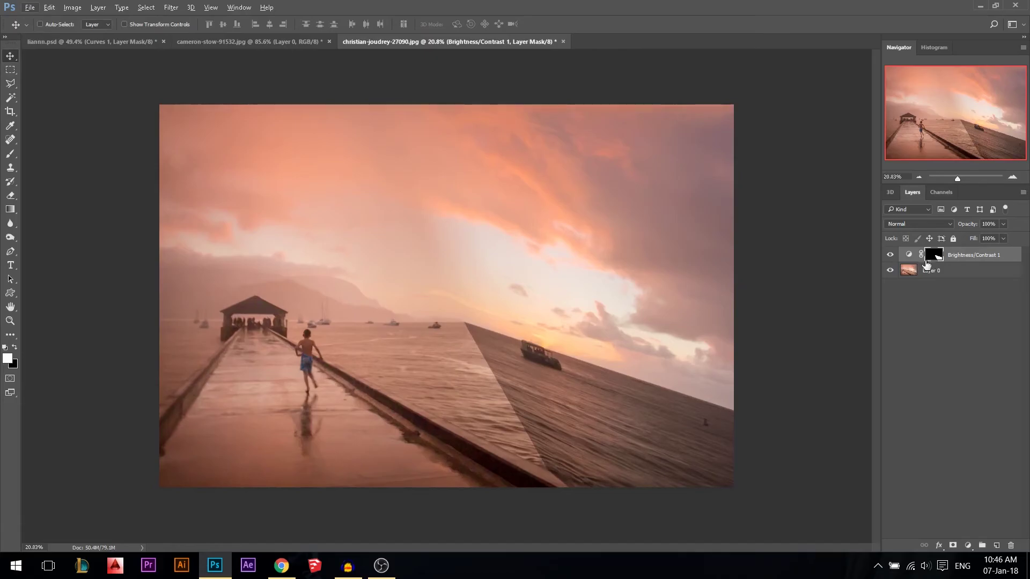
pyautogui.click(171, 8)
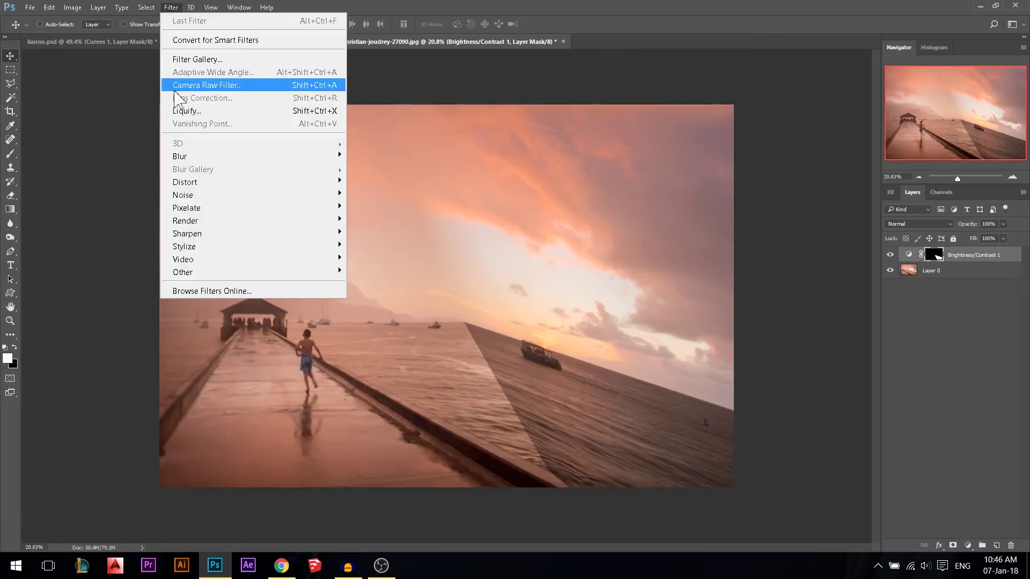
pyautogui.moveTo(190, 161)
pyautogui.click(407, 206)
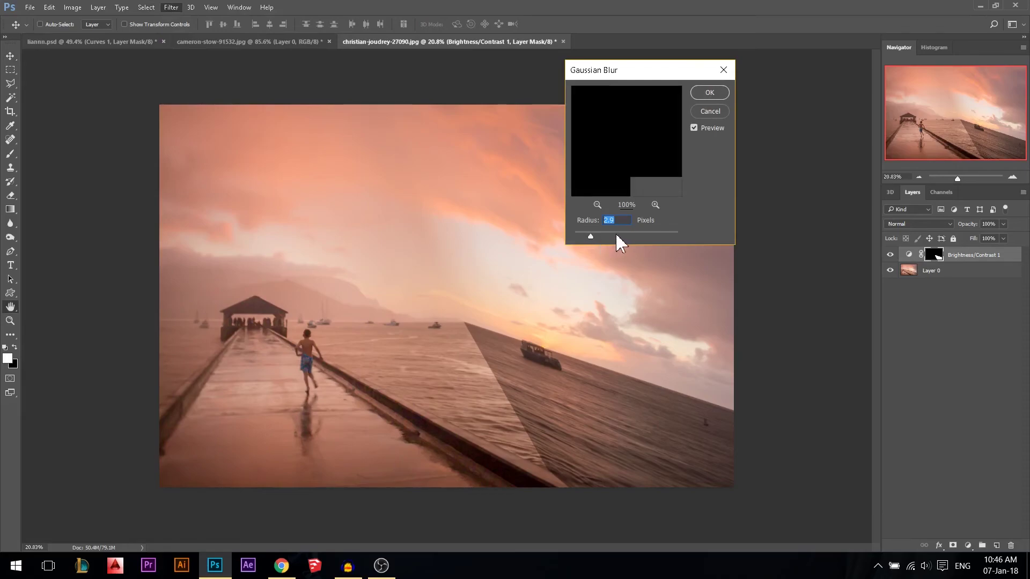
pyautogui.moveTo(591, 236); pyautogui.dragTo(608, 234)
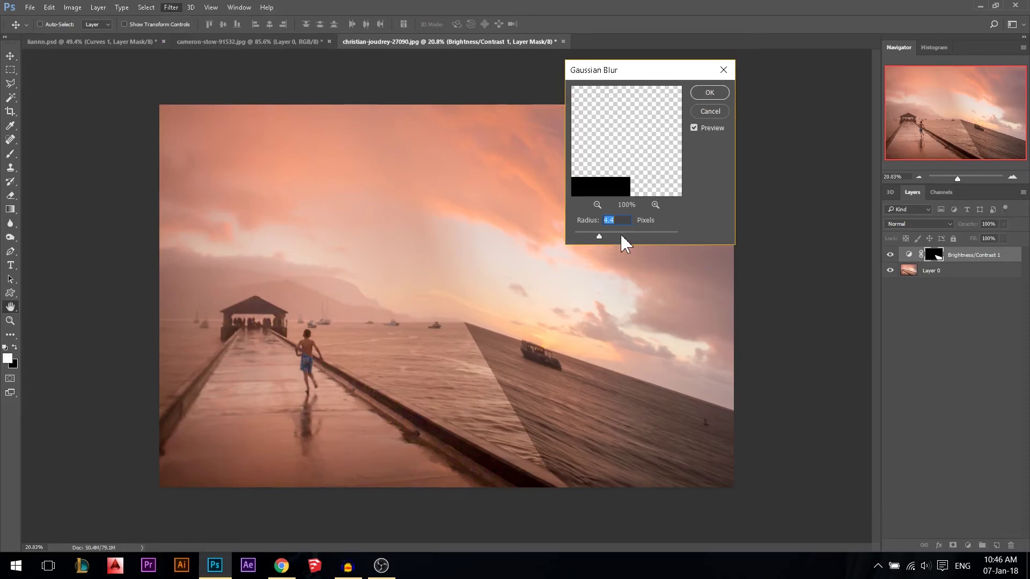
pyautogui.click(634, 235)
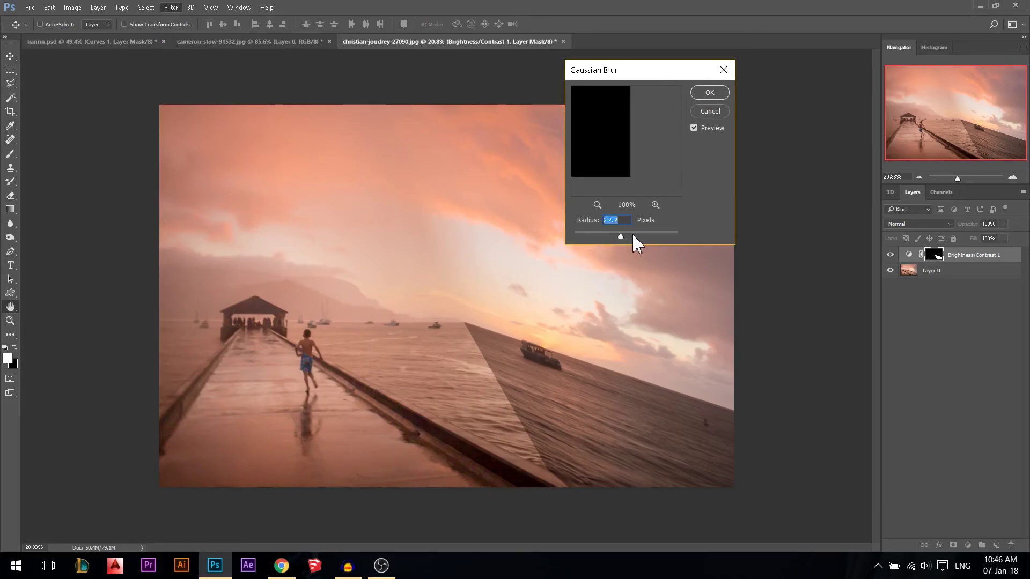
pyautogui.click(633, 235)
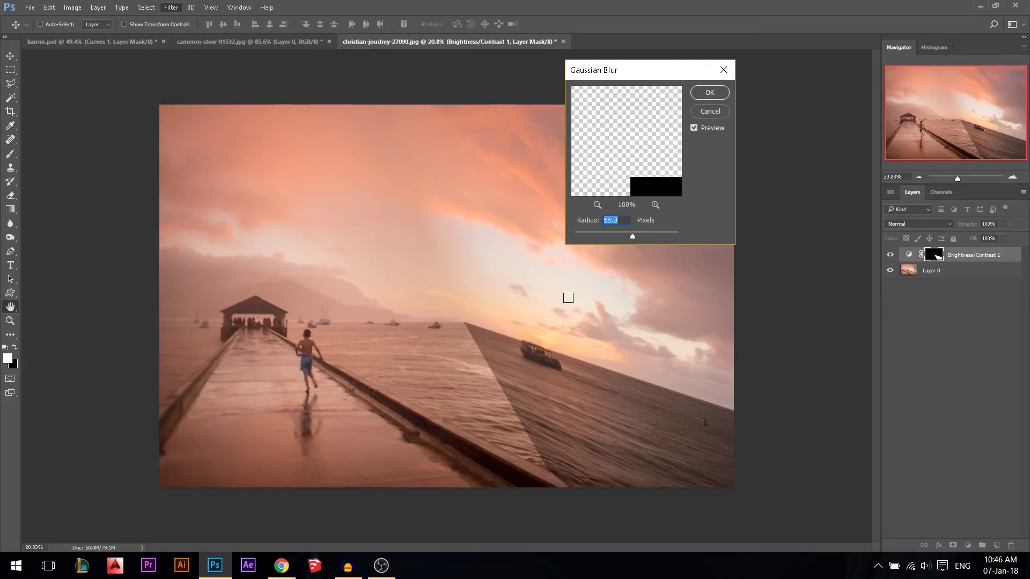
pyautogui.click(525, 359)
pyautogui.click(505, 360)
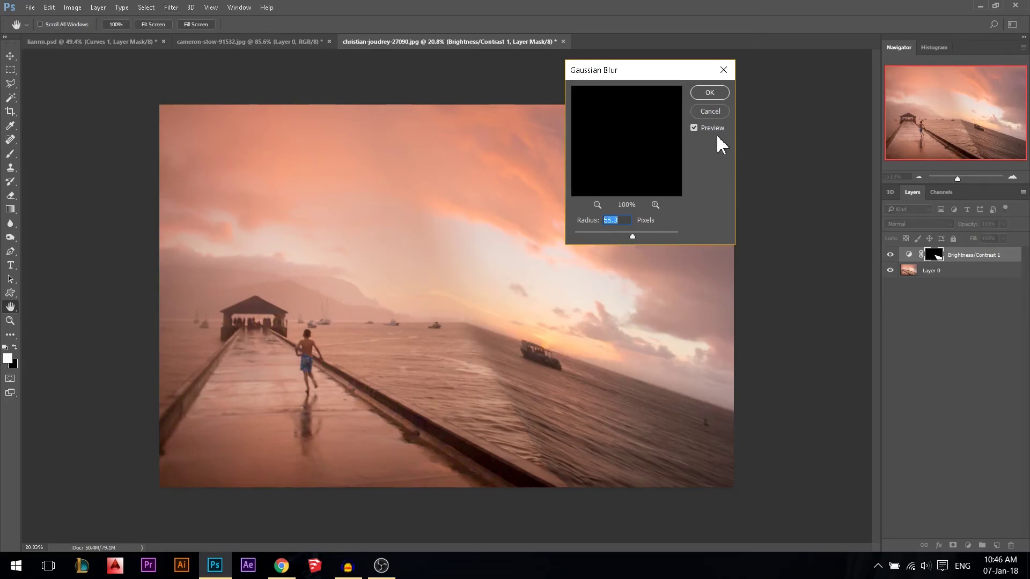
pyautogui.click(699, 96)
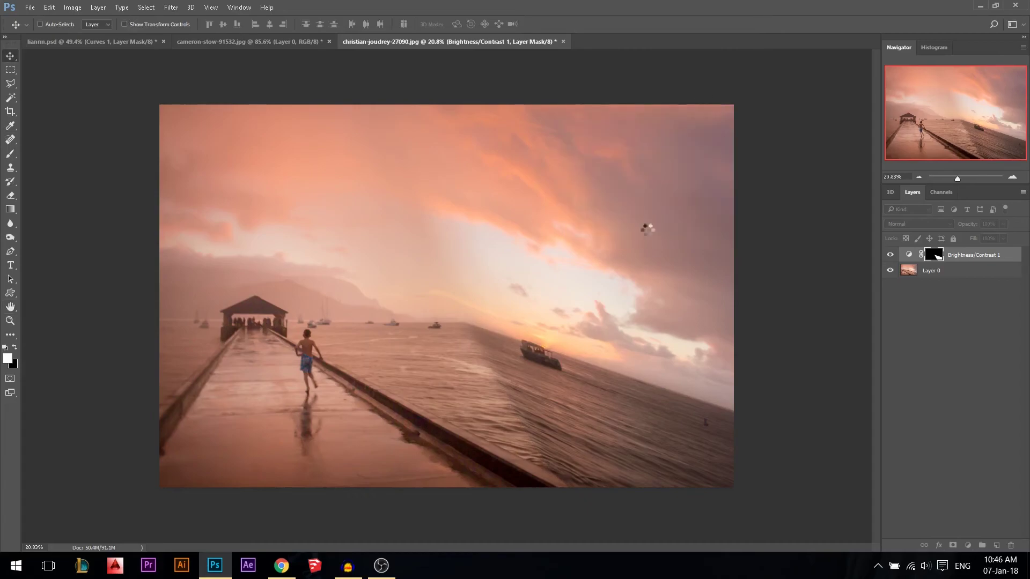
pyautogui.click(891, 256)
pyautogui.click(891, 257)
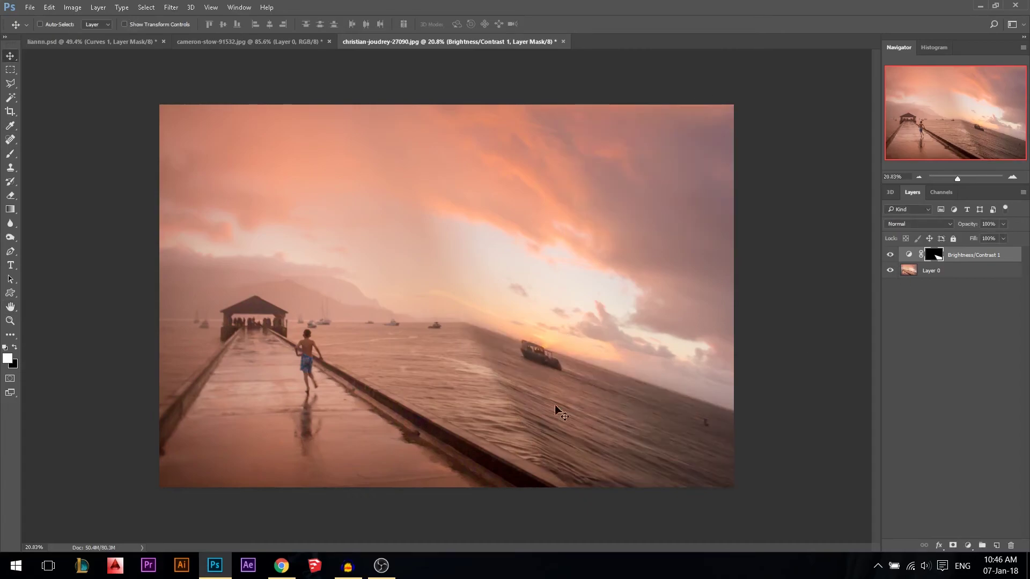
pyautogui.scroll(-3, 519, 304)
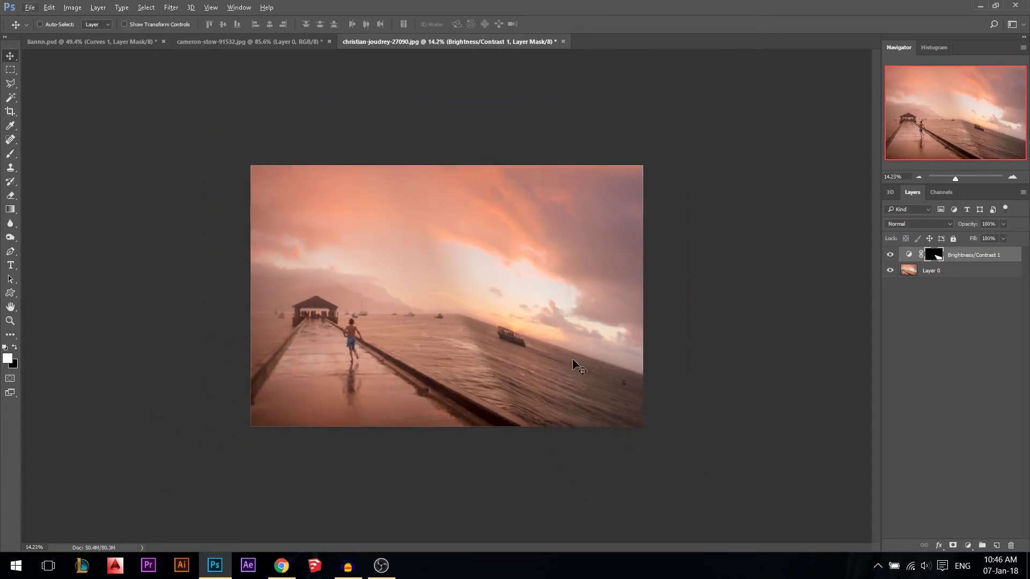
pyautogui.scroll(1, 443, 381)
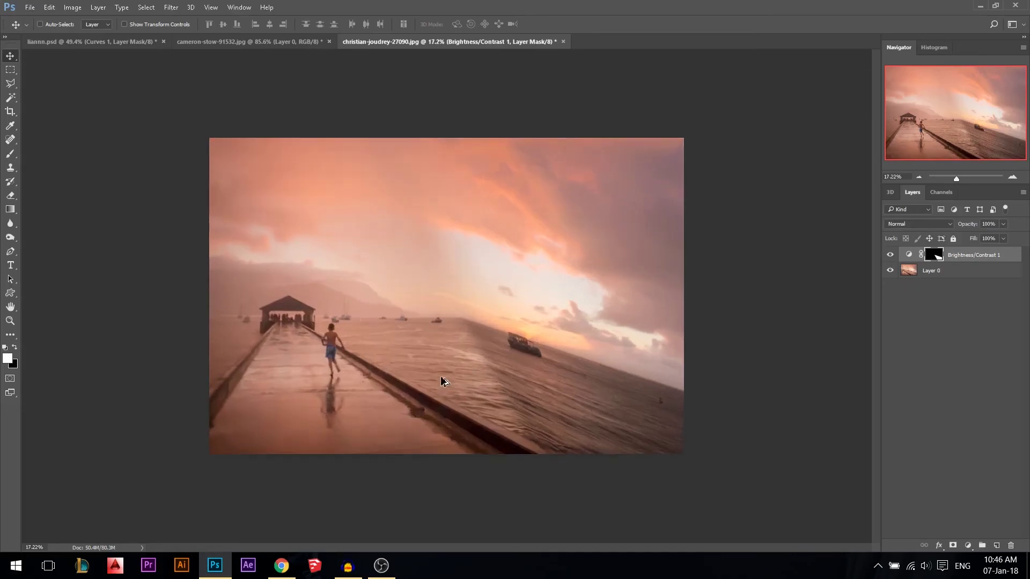
pyautogui.scroll(1, 506, 326)
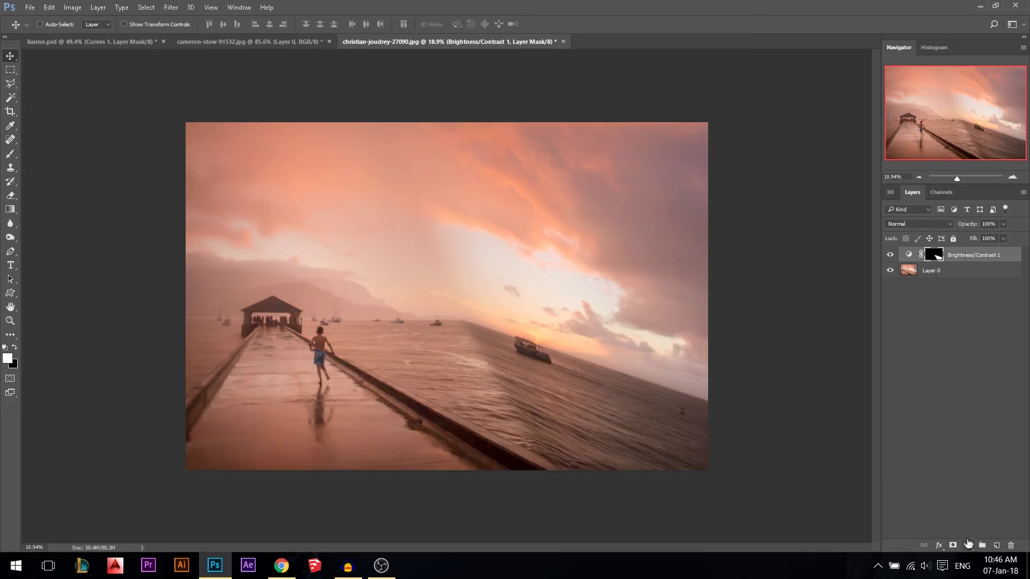
# - Try darkening the whole image with a Curves adjustment layer, lowering its midtones and highlights, and discard the layer
pyautogui.click(968, 545)
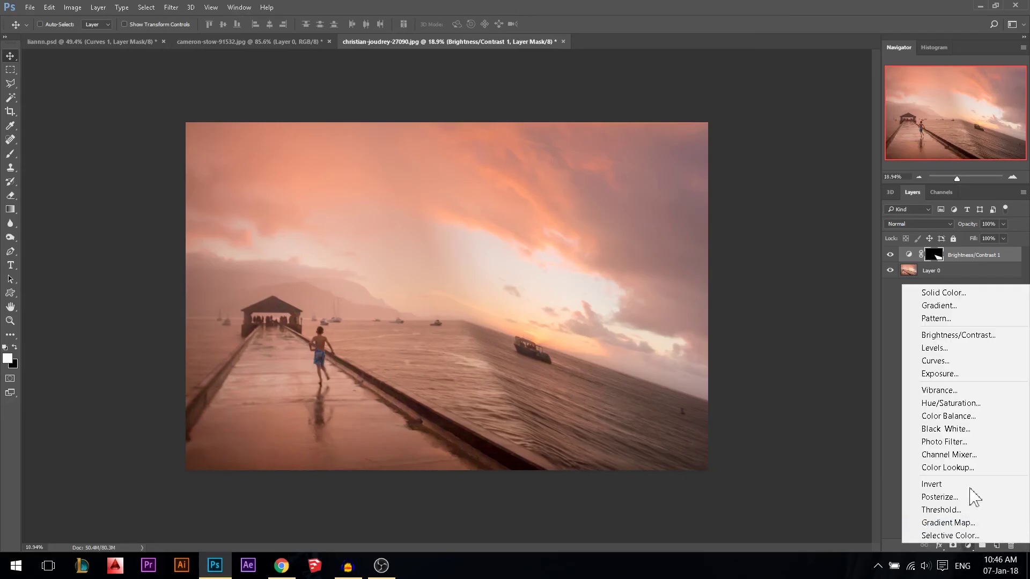
pyautogui.click(934, 362)
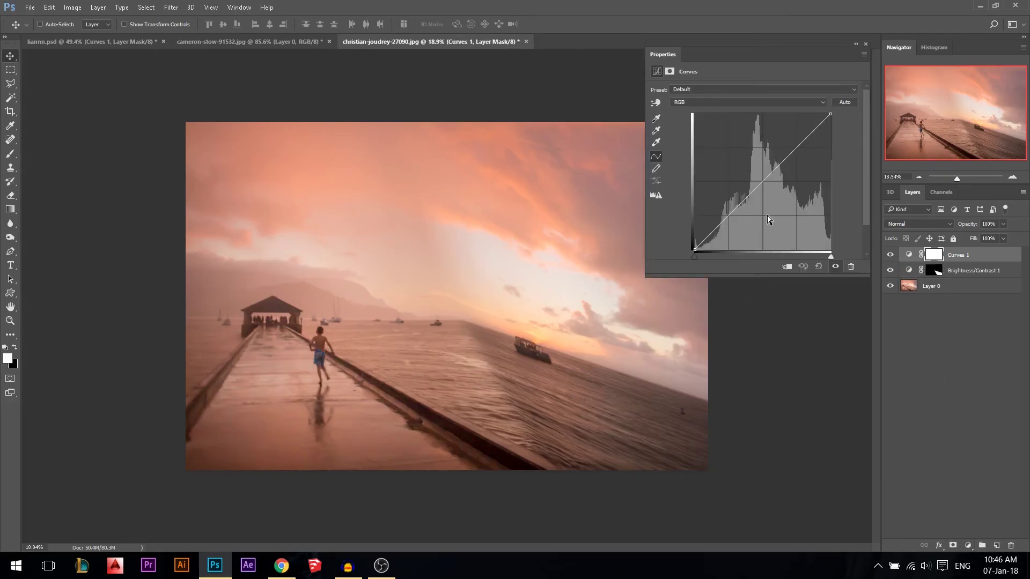
pyautogui.moveTo(728, 217); pyautogui.dragTo(728, 223)
pyautogui.moveTo(694, 251); pyautogui.dragTo(695, 247)
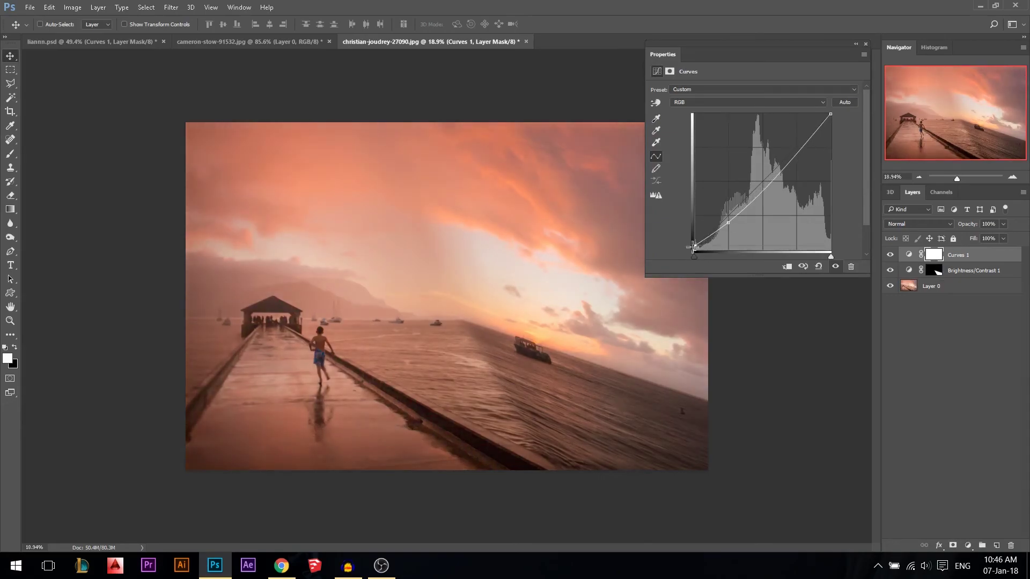
pyautogui.moveTo(799, 152); pyautogui.dragTo(798, 175)
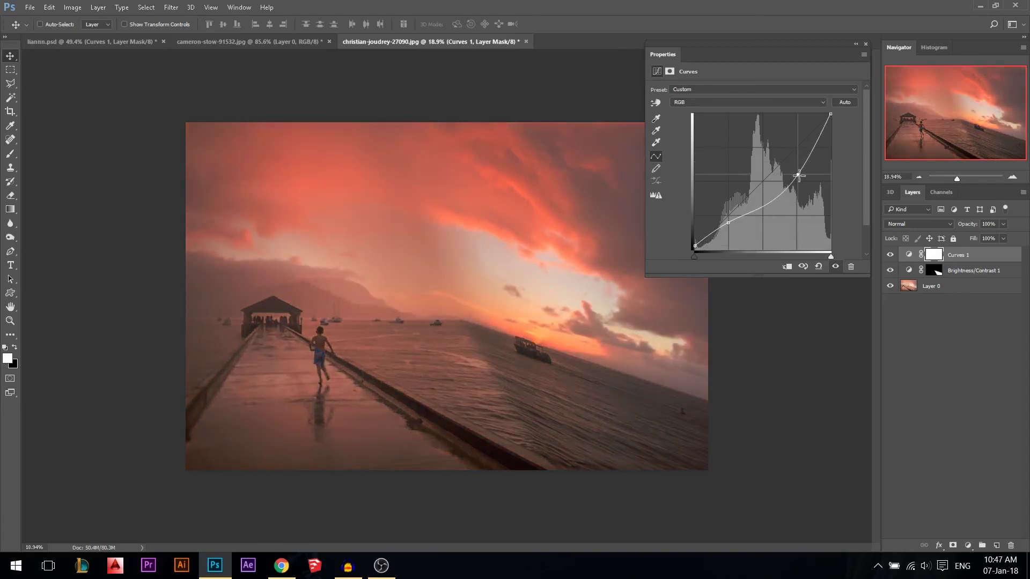
pyautogui.click(865, 44)
pyautogui.press('Delete')
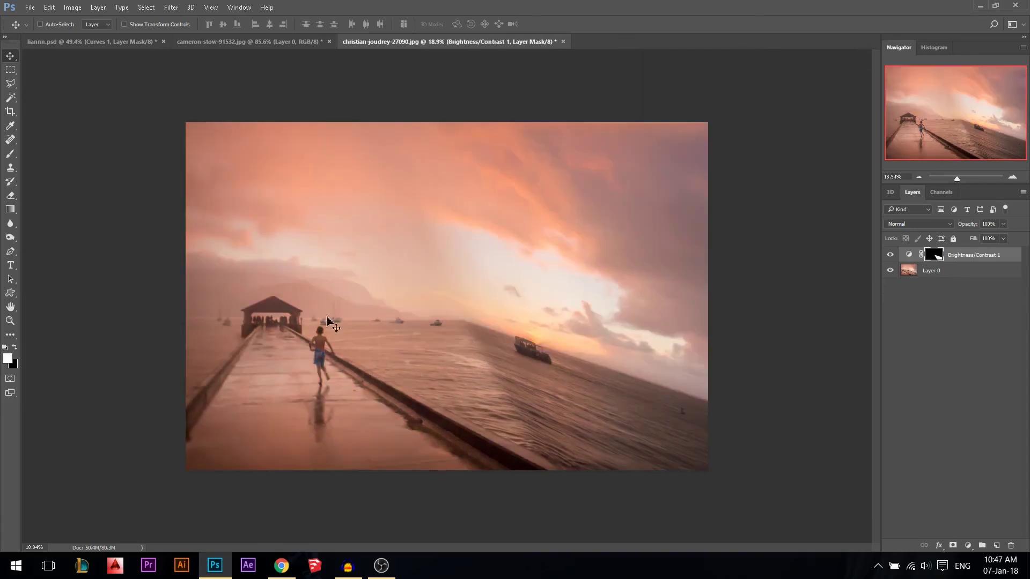
# - Add a Gradient Map adjustment layer on top using the Violet, Orange preset
pyautogui.click(968, 545)
pyautogui.click(965, 521)
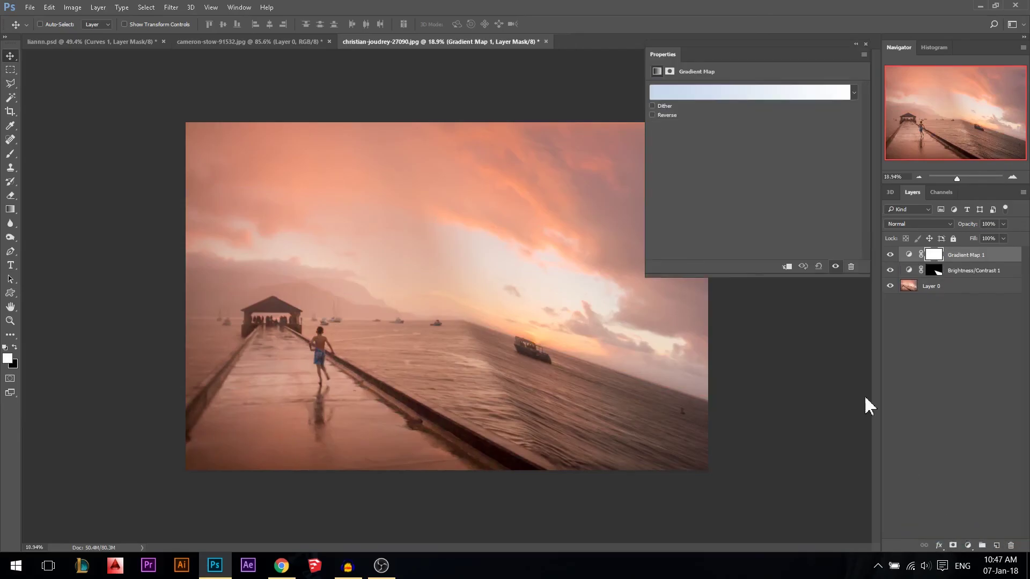
pyautogui.click(721, 95)
pyautogui.click(751, 208)
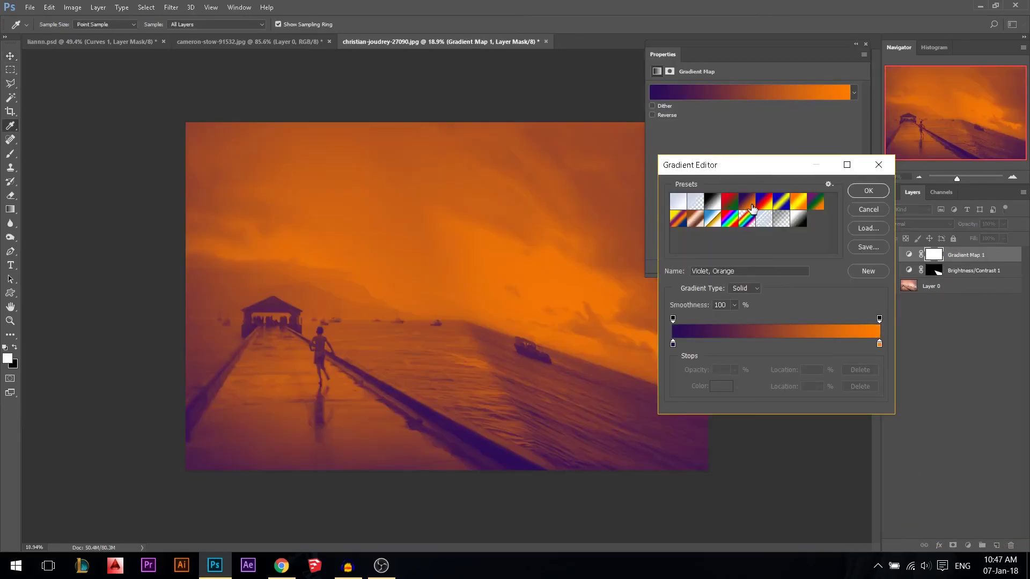
pyautogui.click(869, 191)
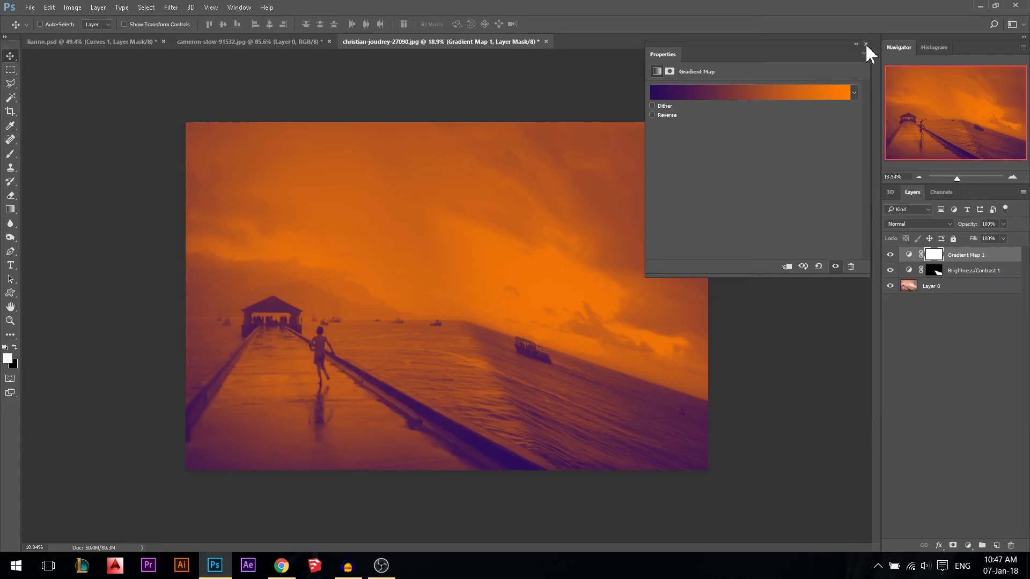
pyautogui.click(866, 44)
# - Blend the Gradient Map layer in Soft Light mode at 18% opacity and compare the image with and without it
pyautogui.click(912, 224)
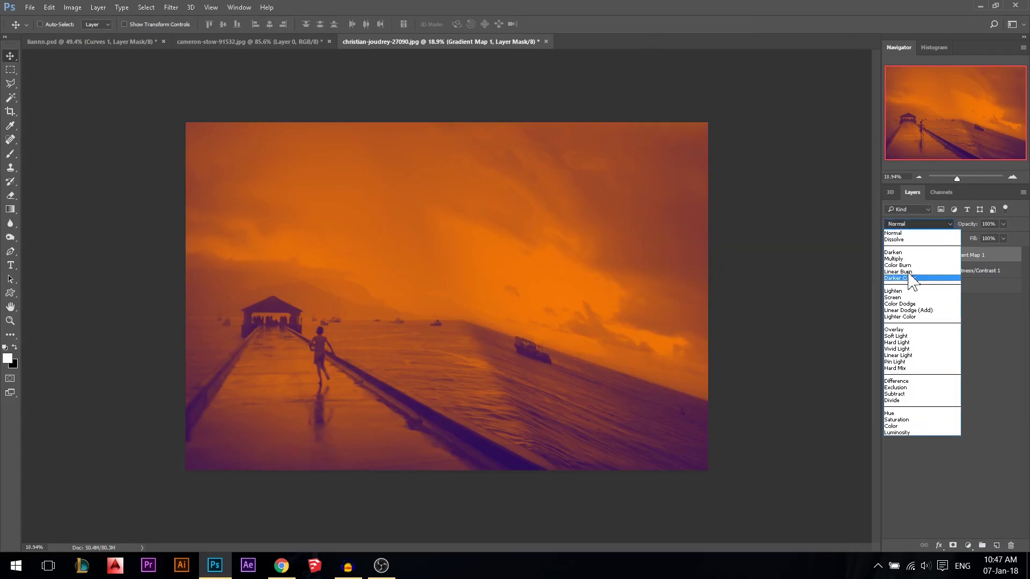
pyautogui.click(907, 336)
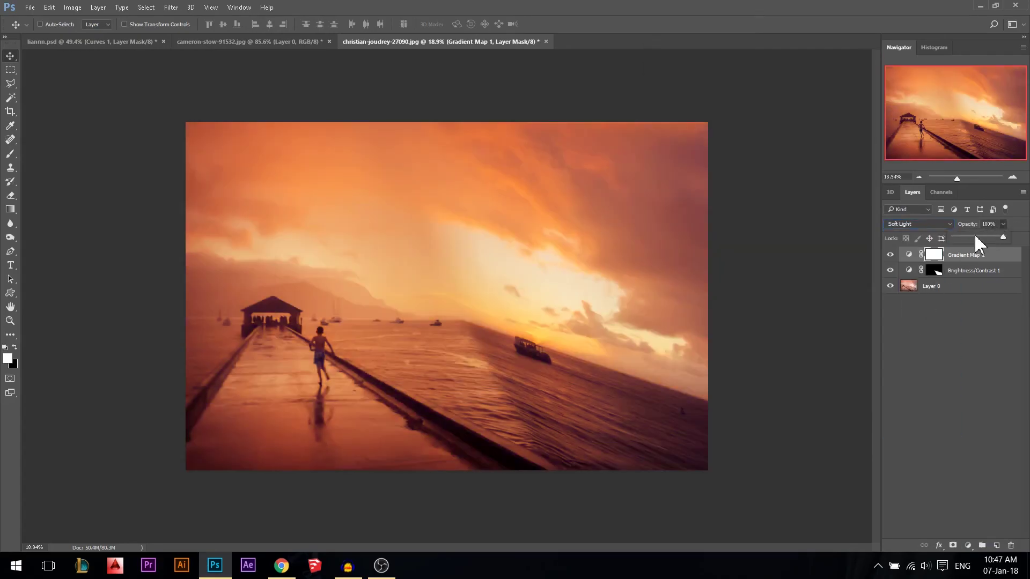
pyautogui.moveTo(976, 236); pyautogui.dragTo(962, 235)
pyautogui.click(890, 257)
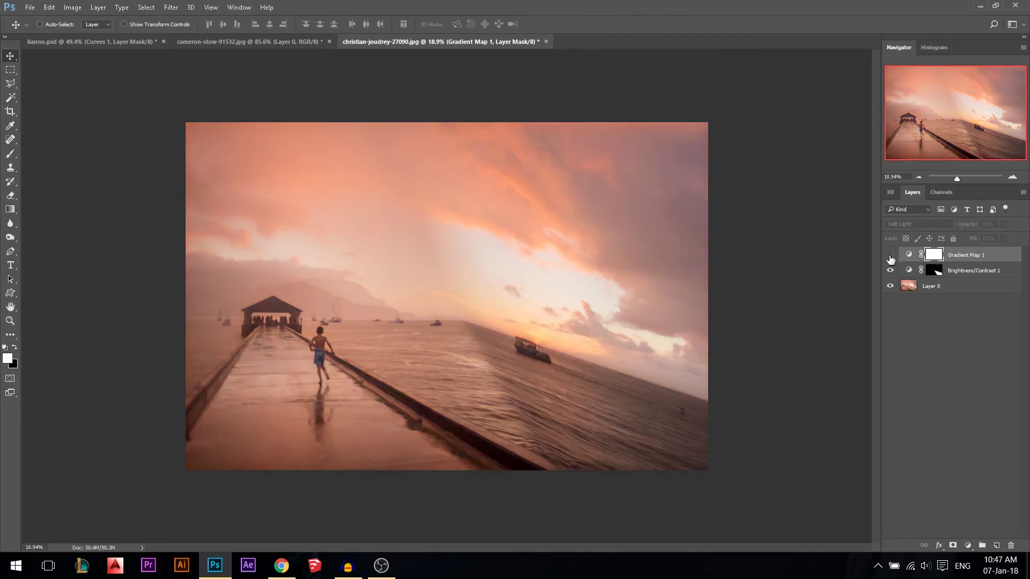
pyautogui.click(890, 256)
pyautogui.click(890, 258)
pyautogui.click(890, 258)
pyautogui.scroll(-2, 426, 390)
pyautogui.scroll(3, 426, 390)
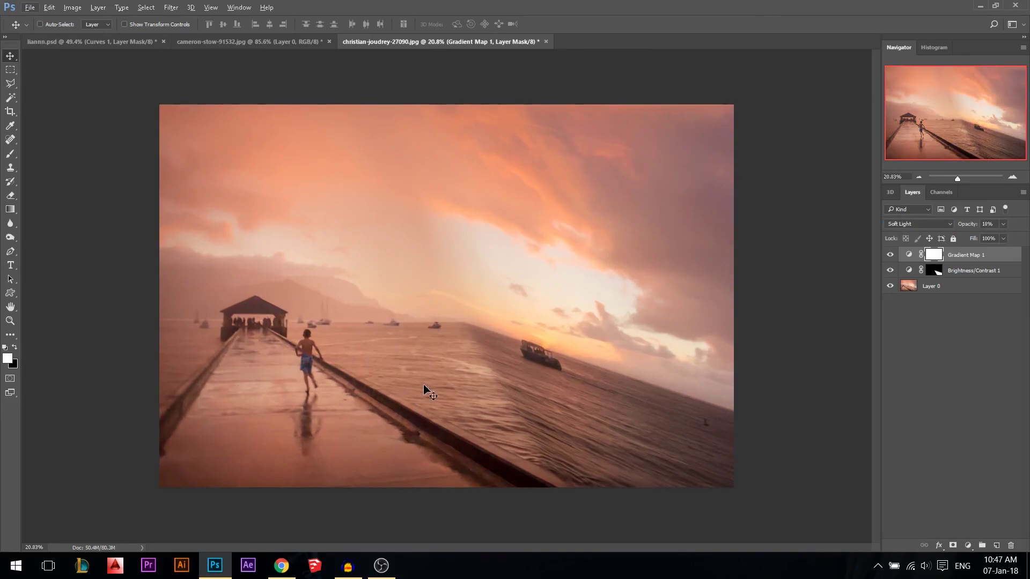